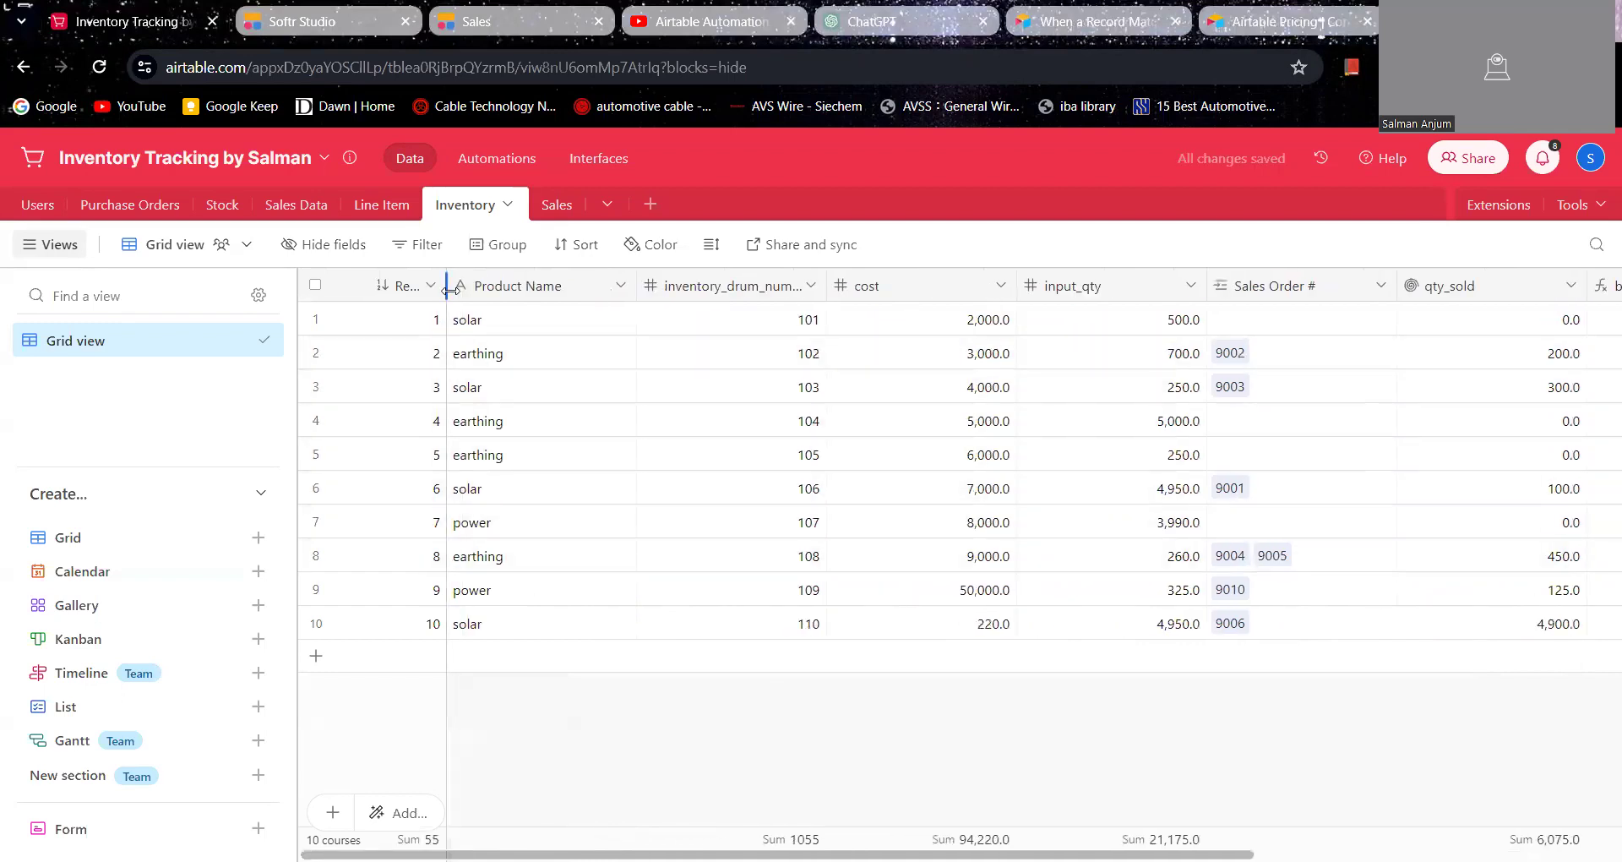
Step: Widen the record number column of the Inventory table and examine the drum number, cost, quantity, sales order and inventory value fields
drag(446, 289, 498, 289)
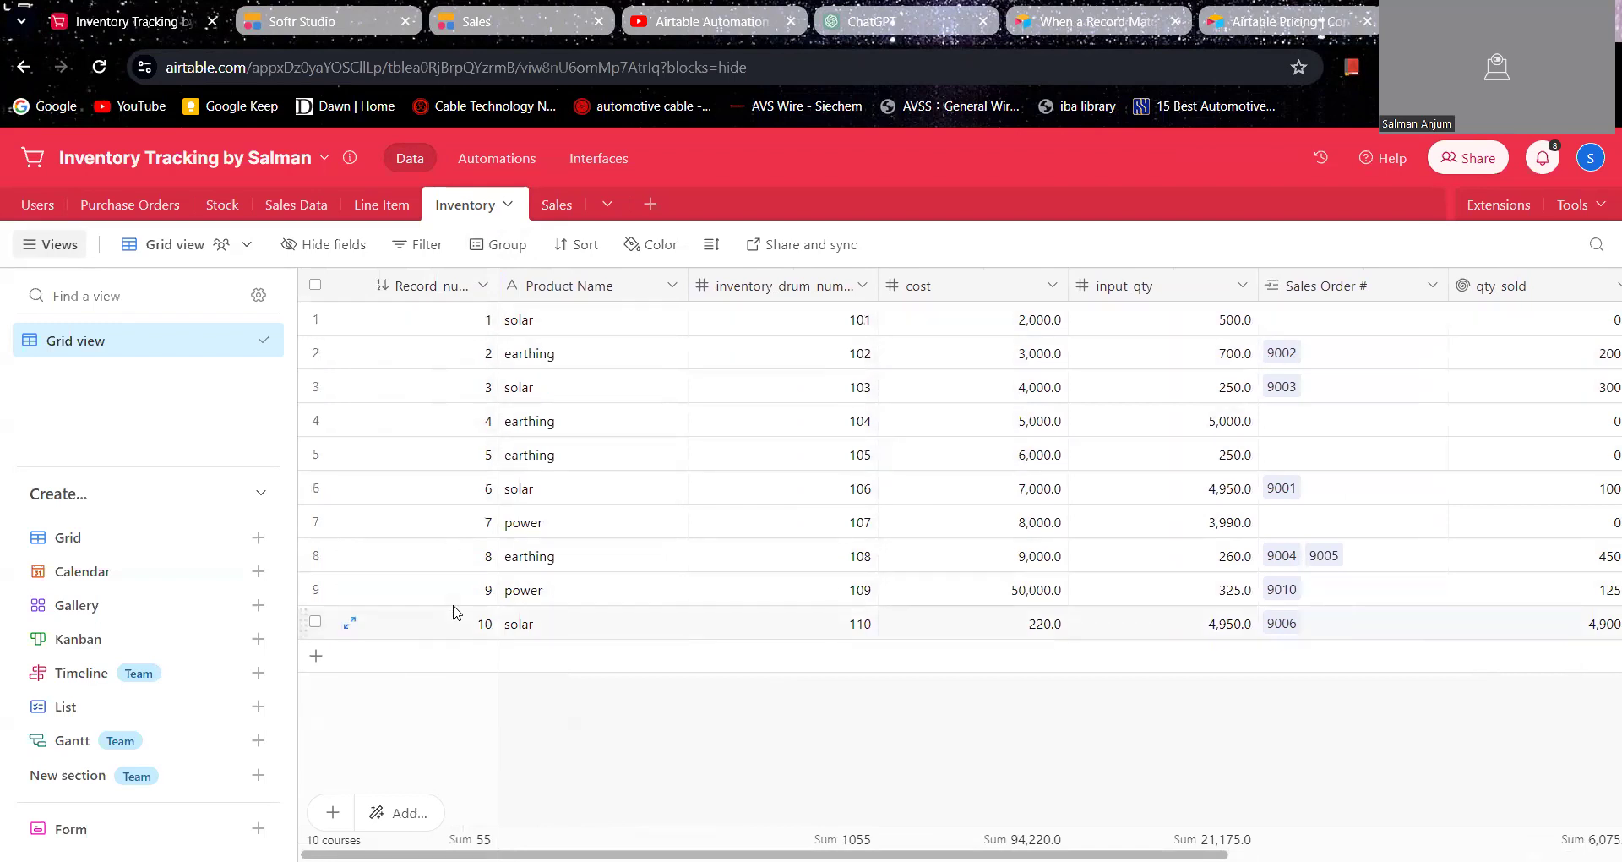
scroll(727, 539, right, 2)
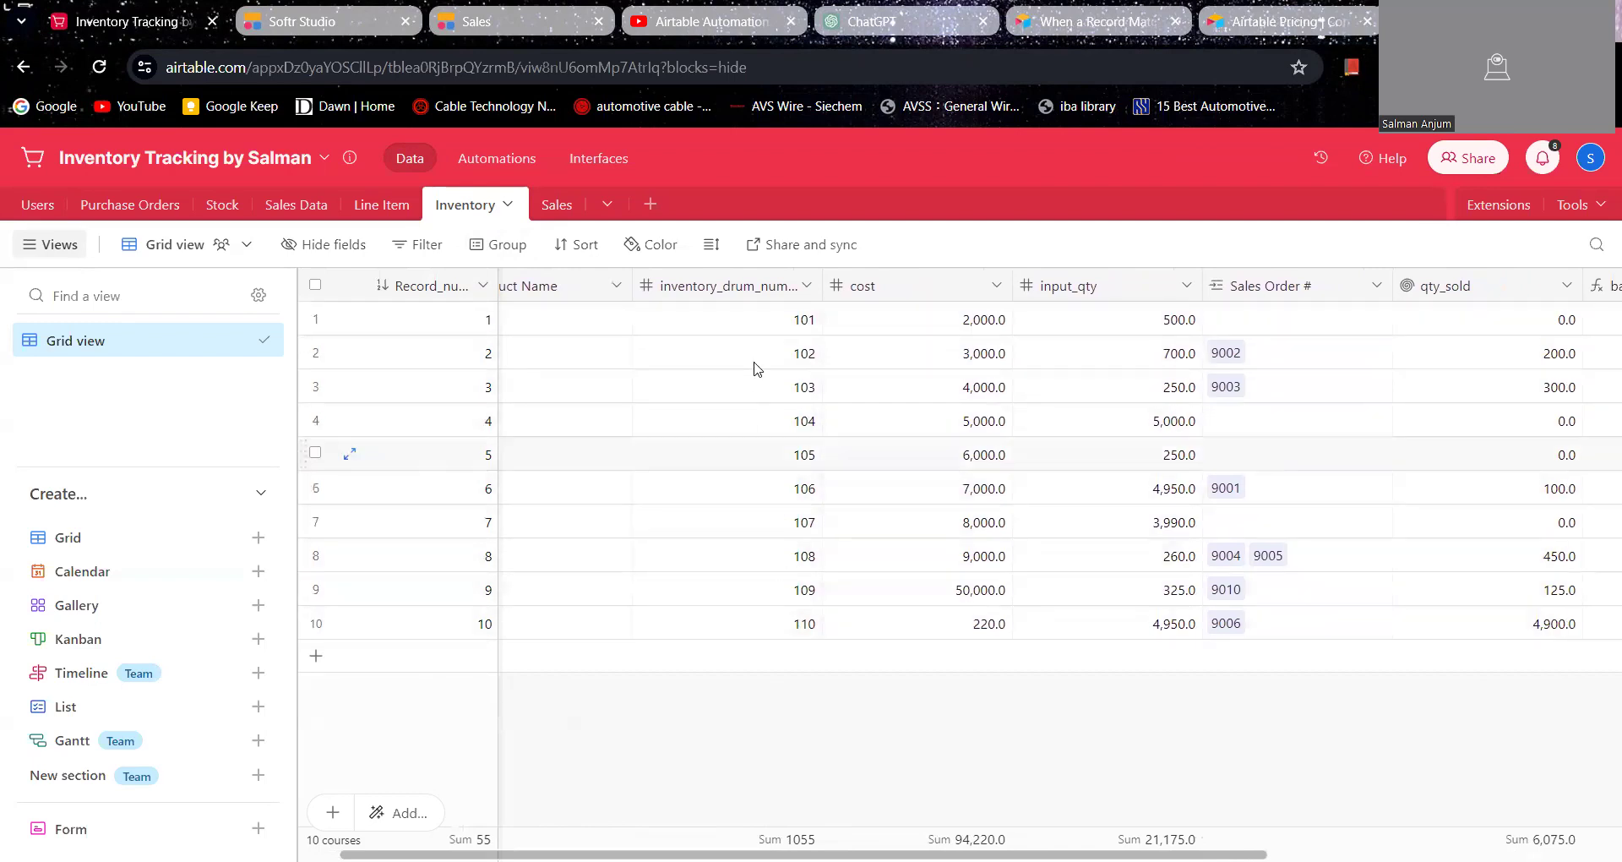
scroll(805, 626, right, 1)
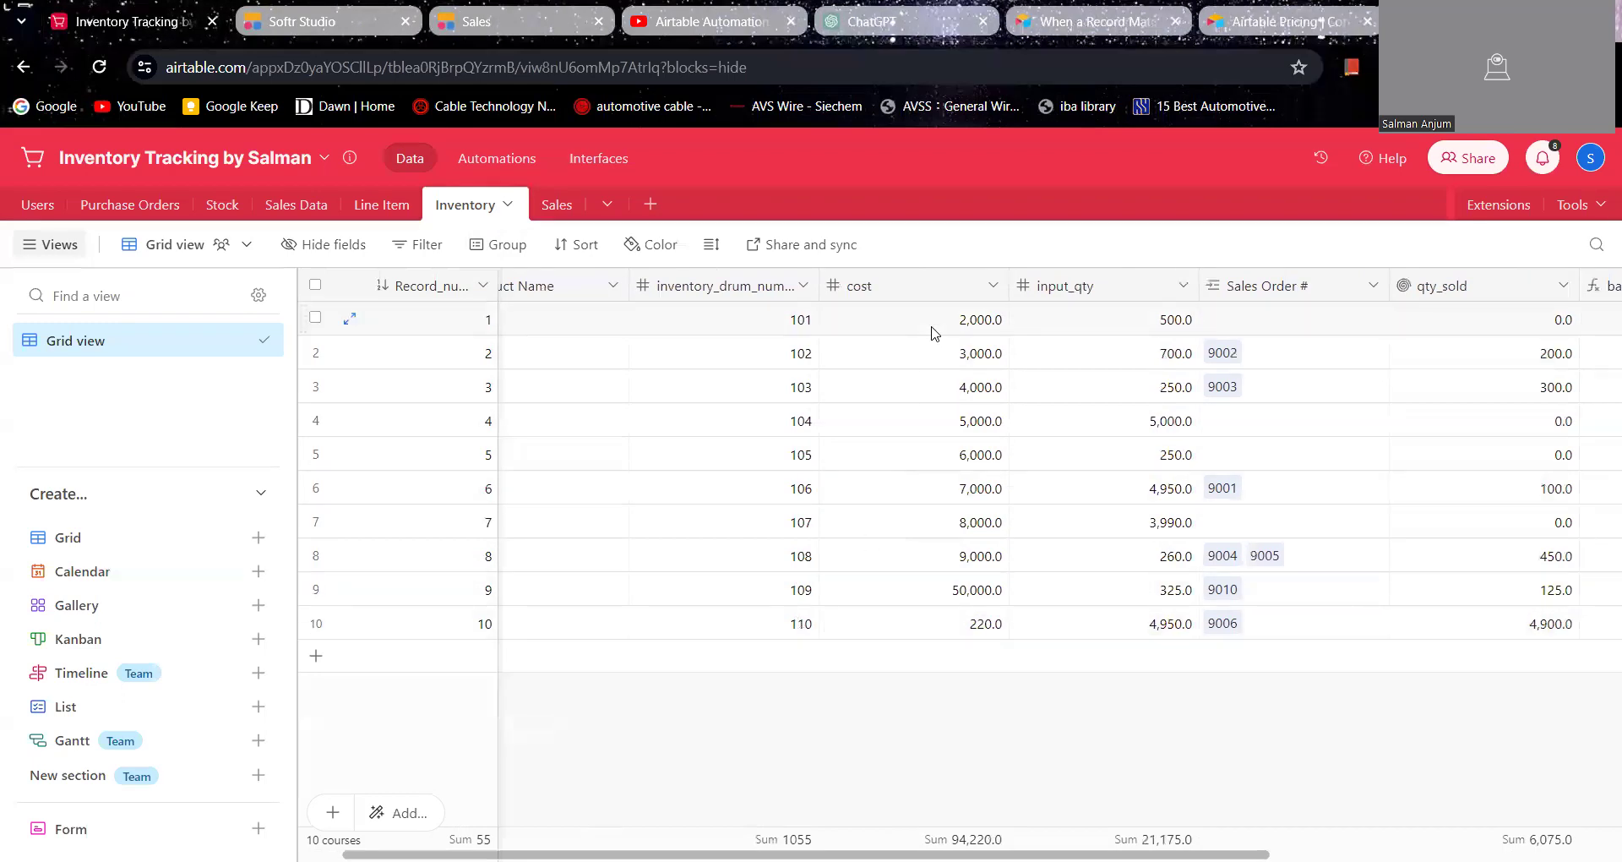
scroll(938, 550, right, 5)
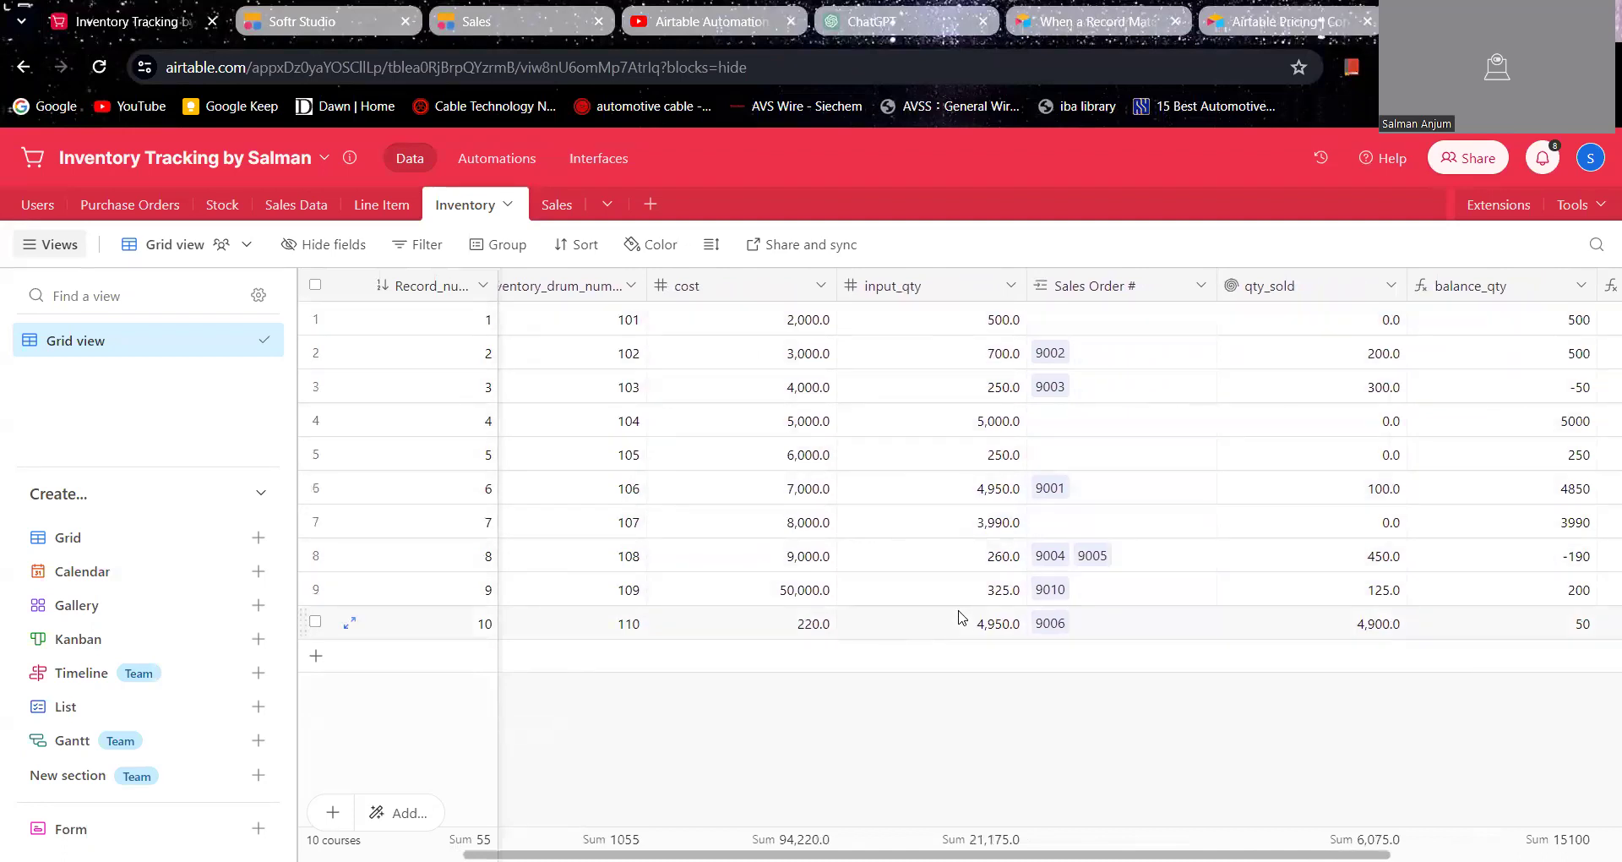
scroll(996, 496, right, 2)
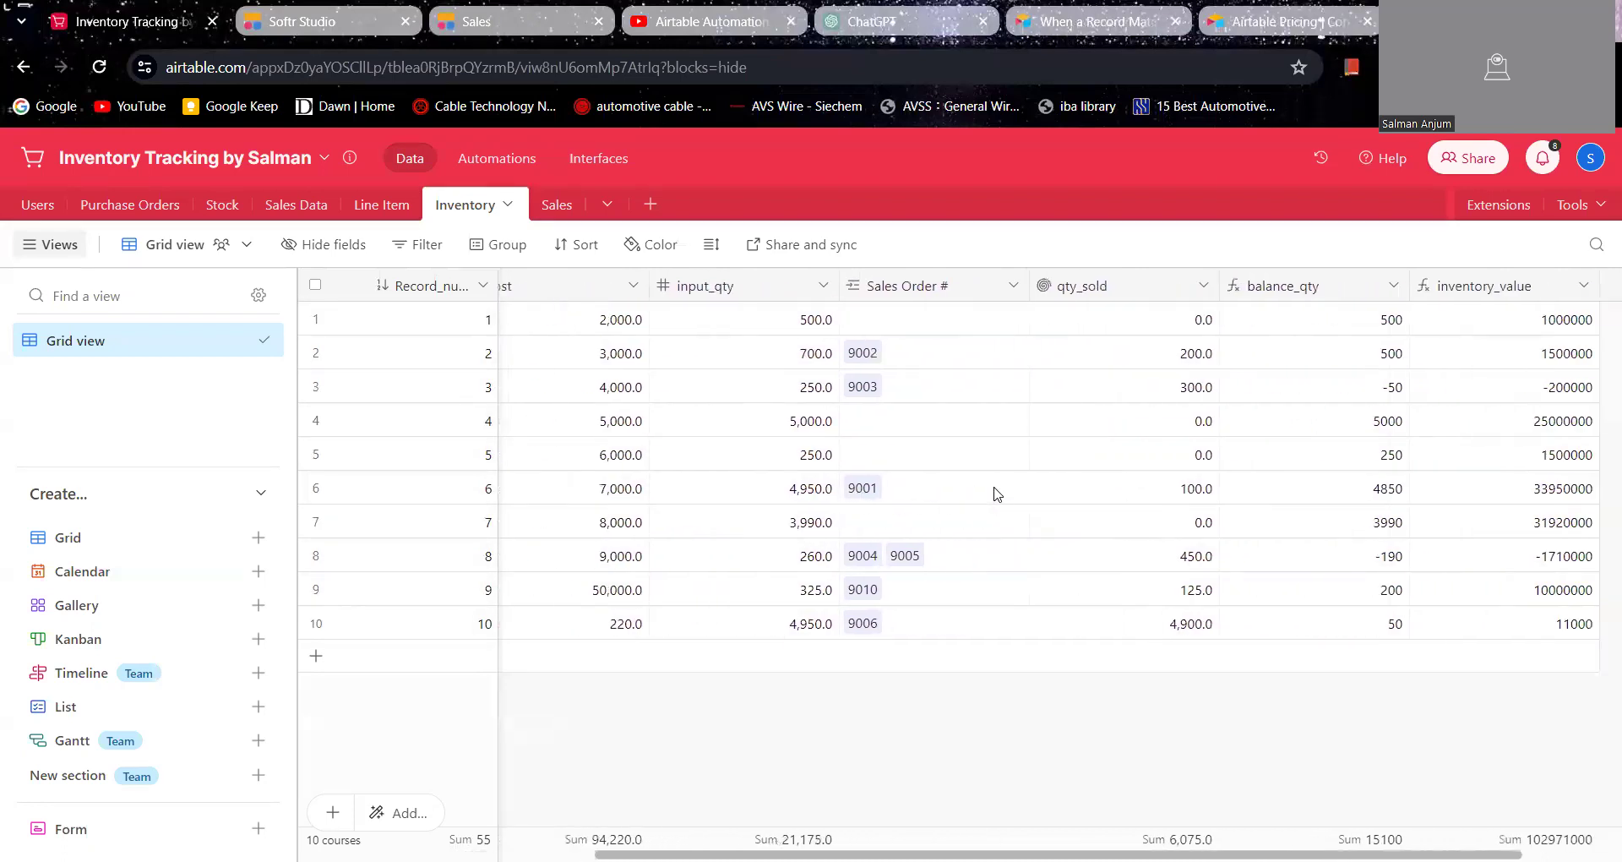
scroll(978, 481, left, 6)
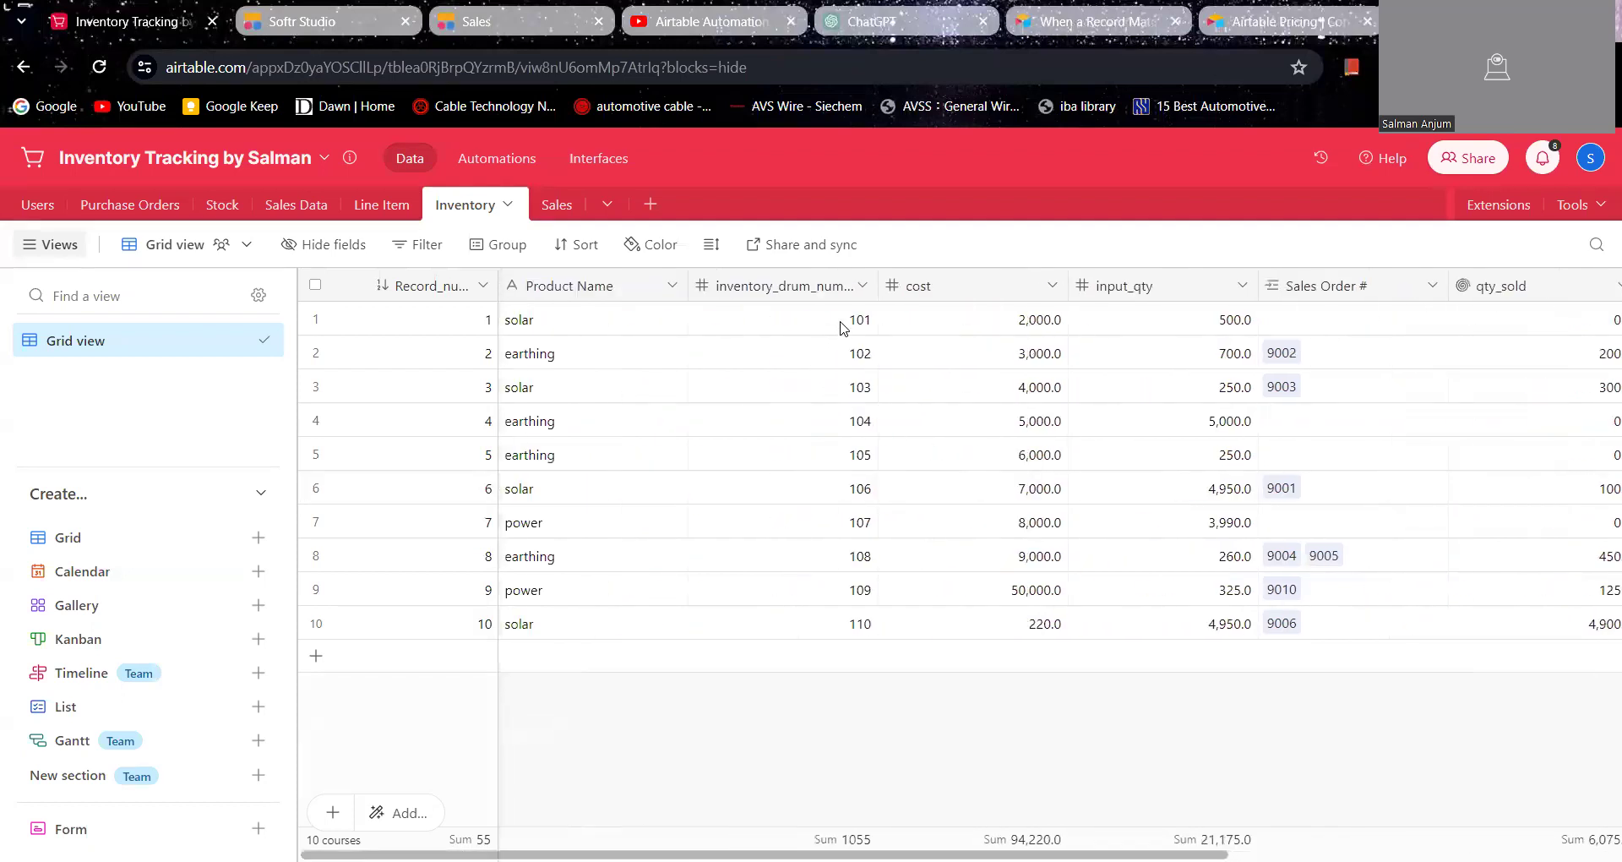
scroll(847, 326, right, 2)
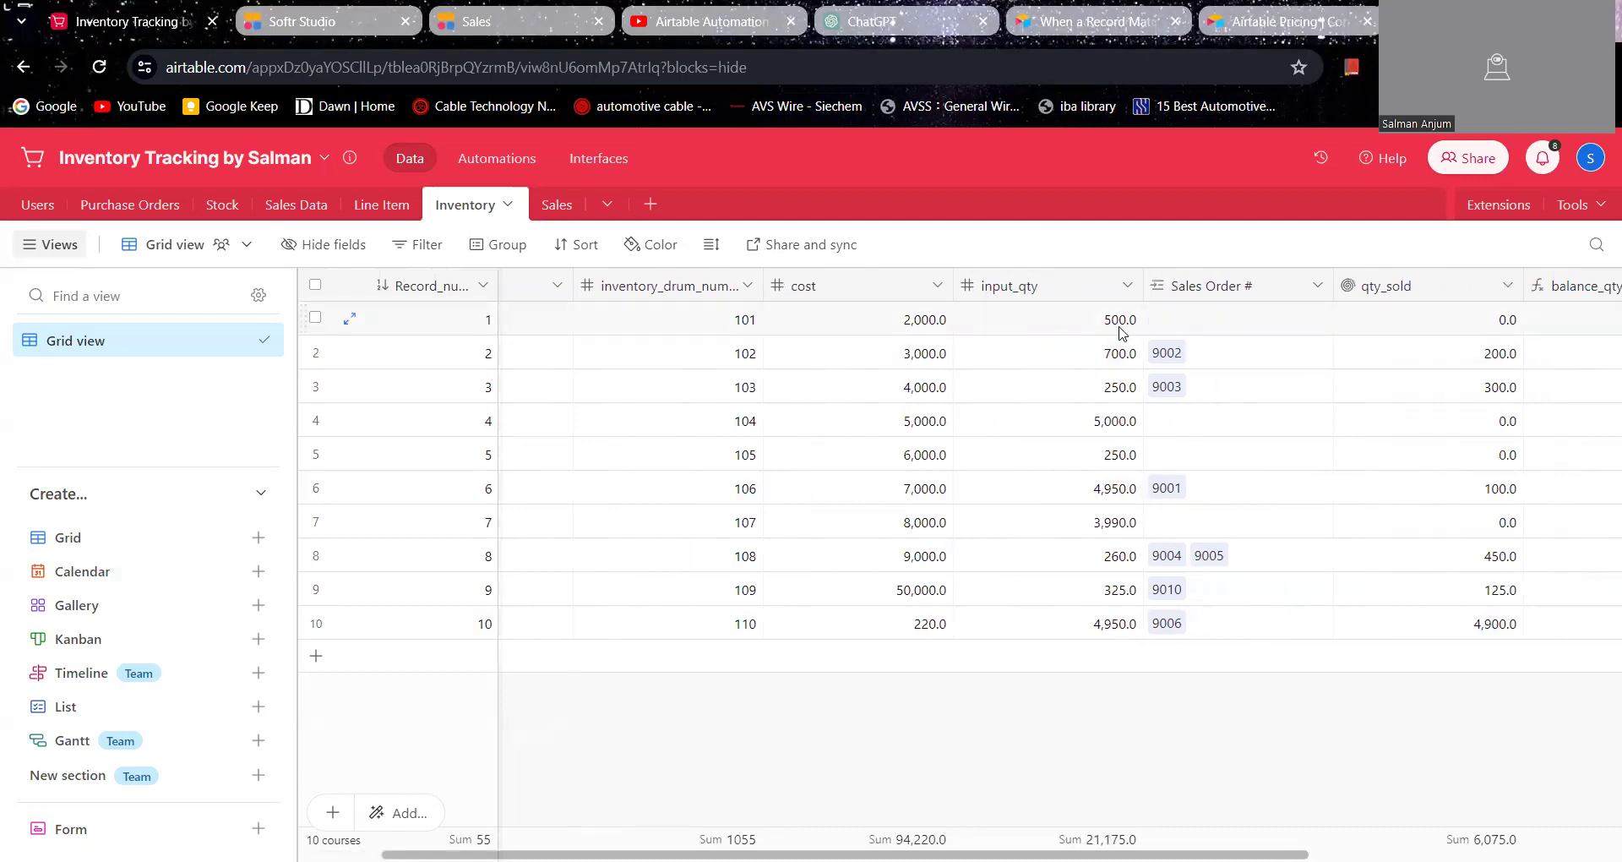
scroll(1121, 331, right, 3)
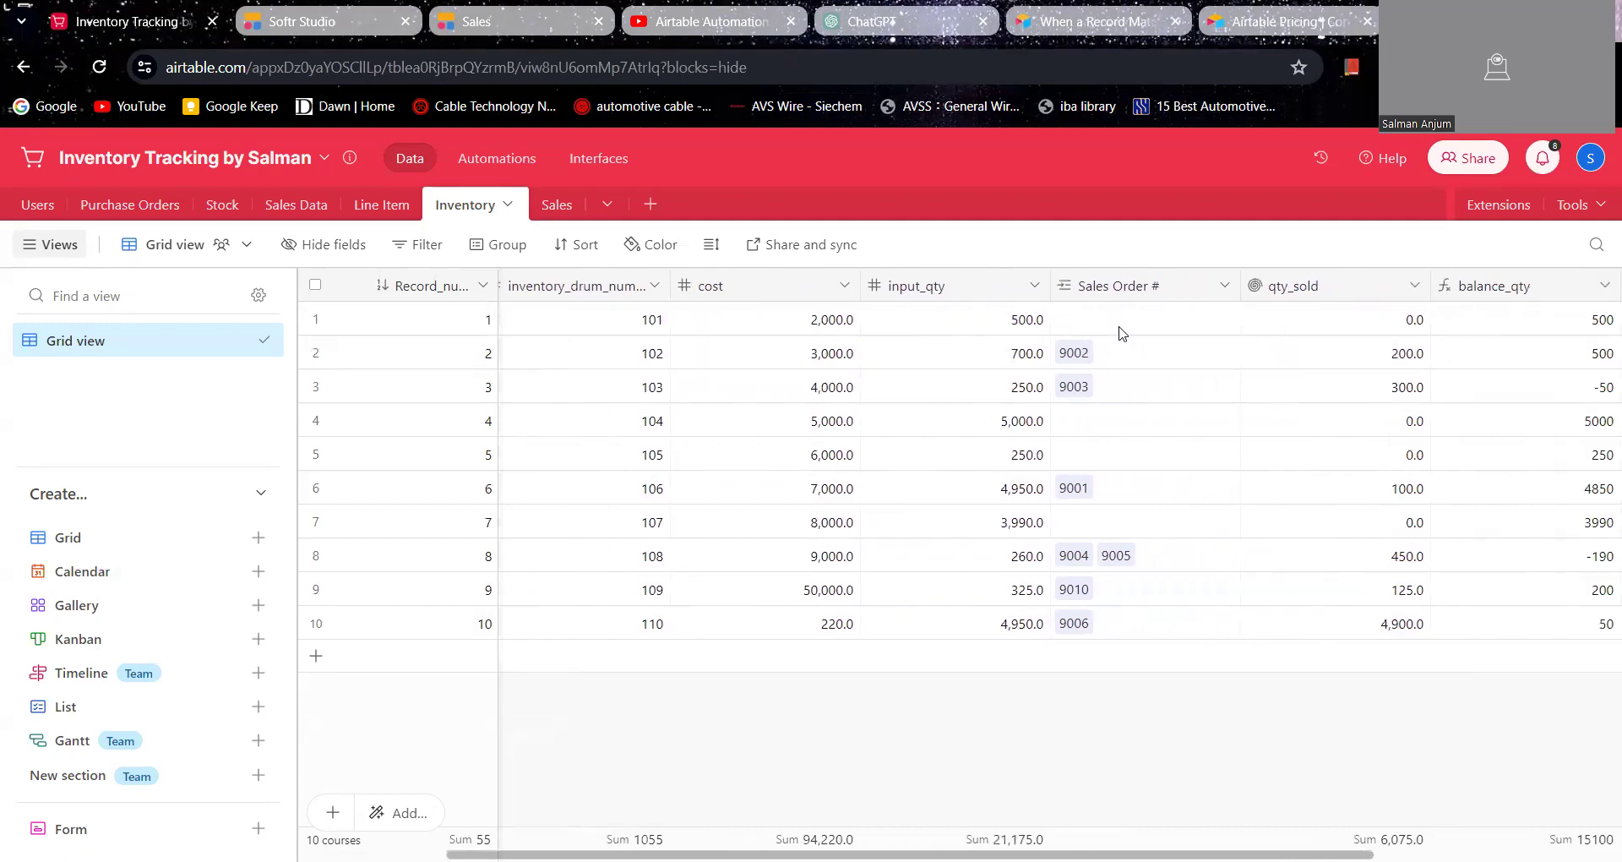
scroll(1115, 360, right, 2)
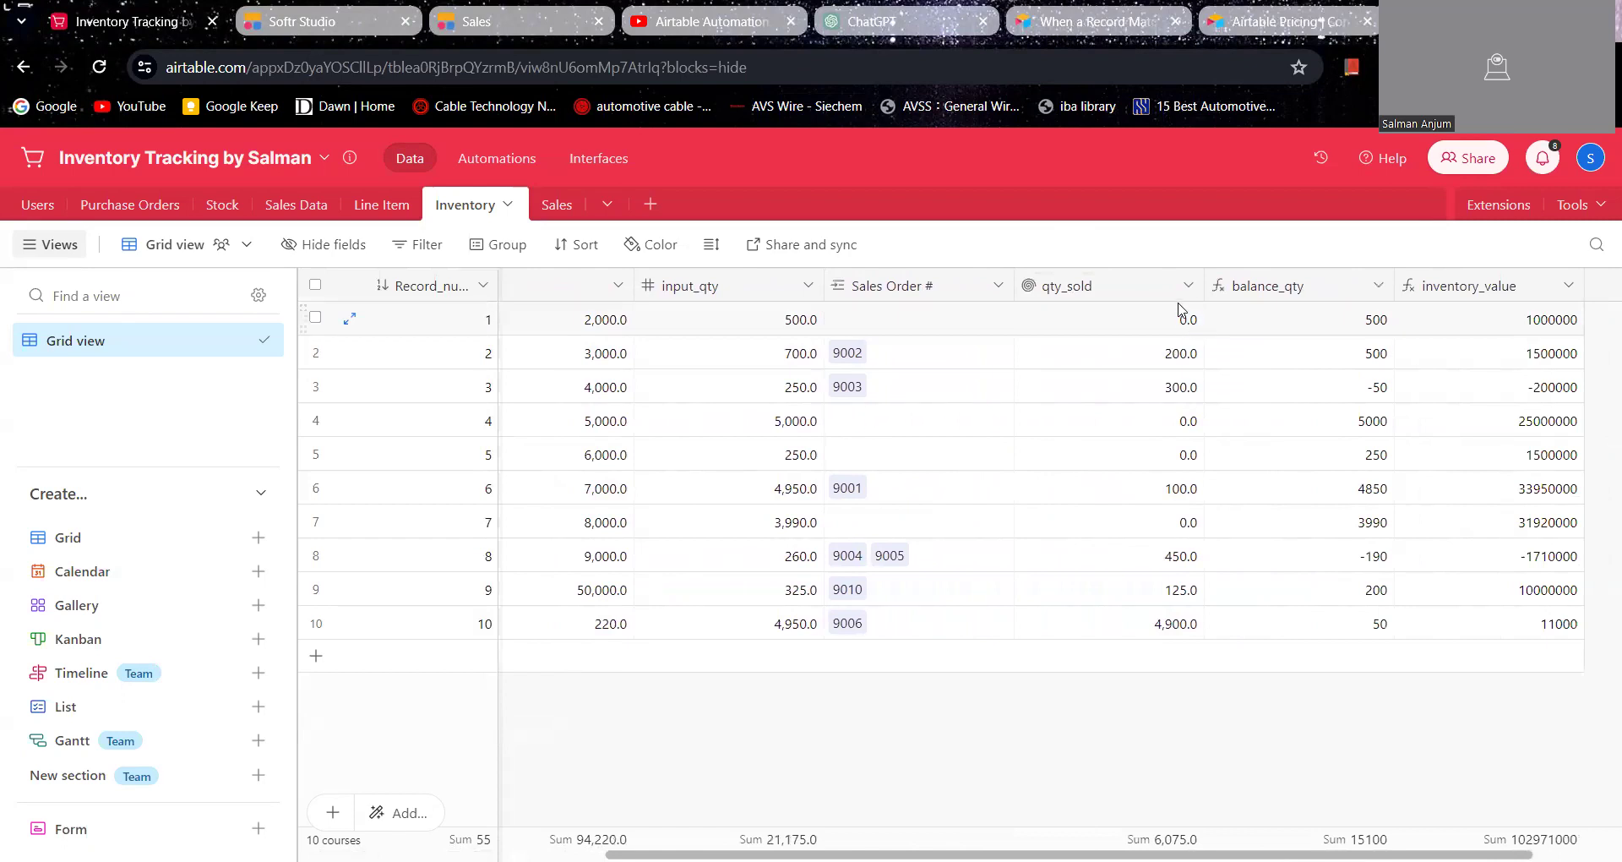
scroll(1224, 380, right, 1)
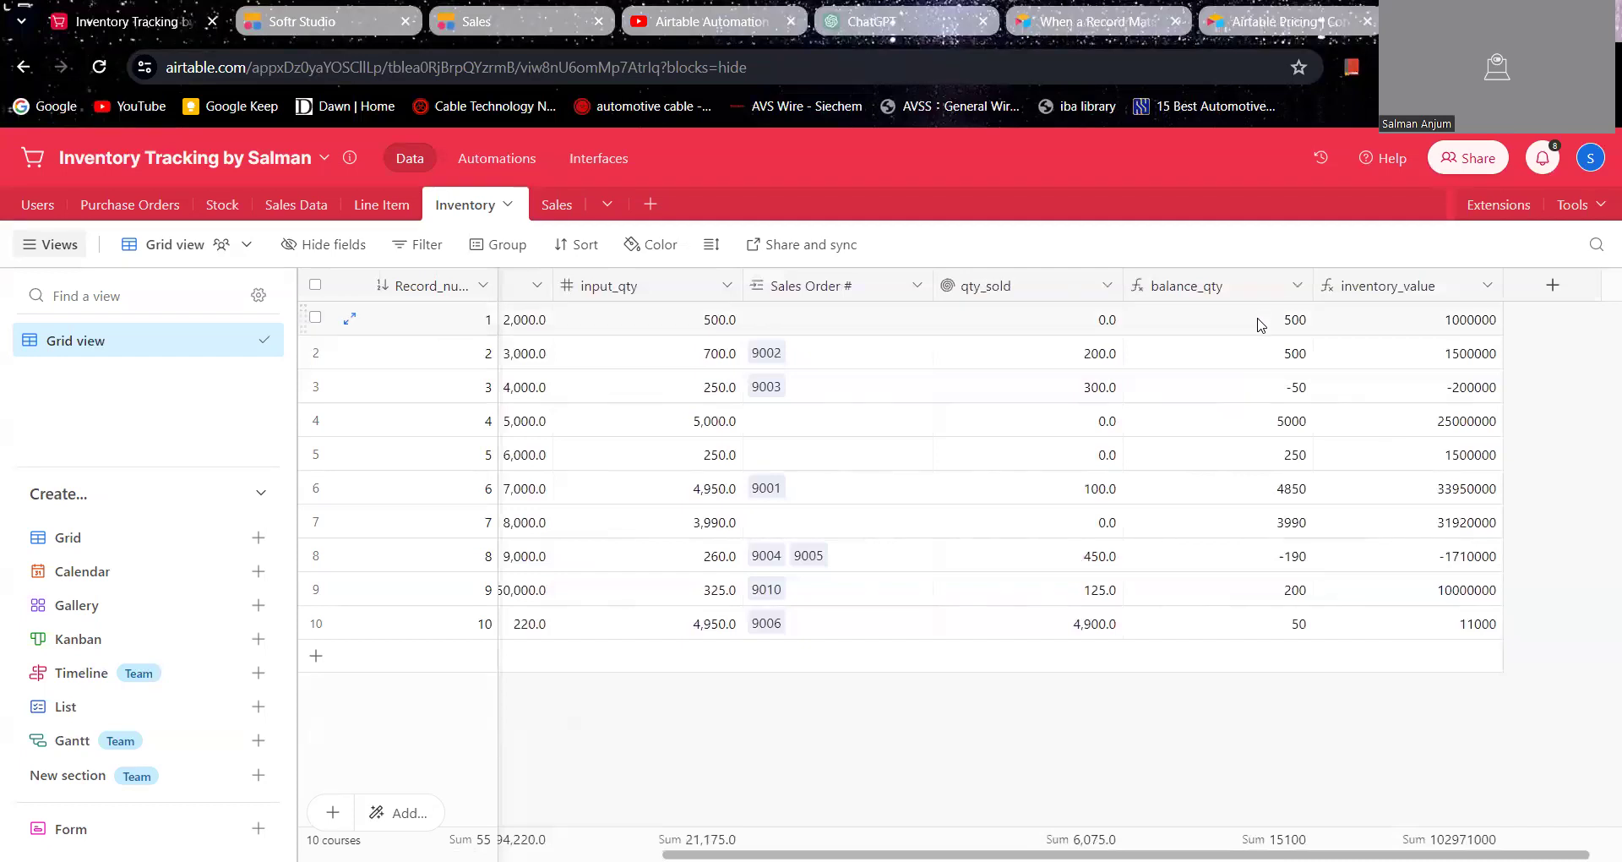
scroll(1220, 321, left, 4)
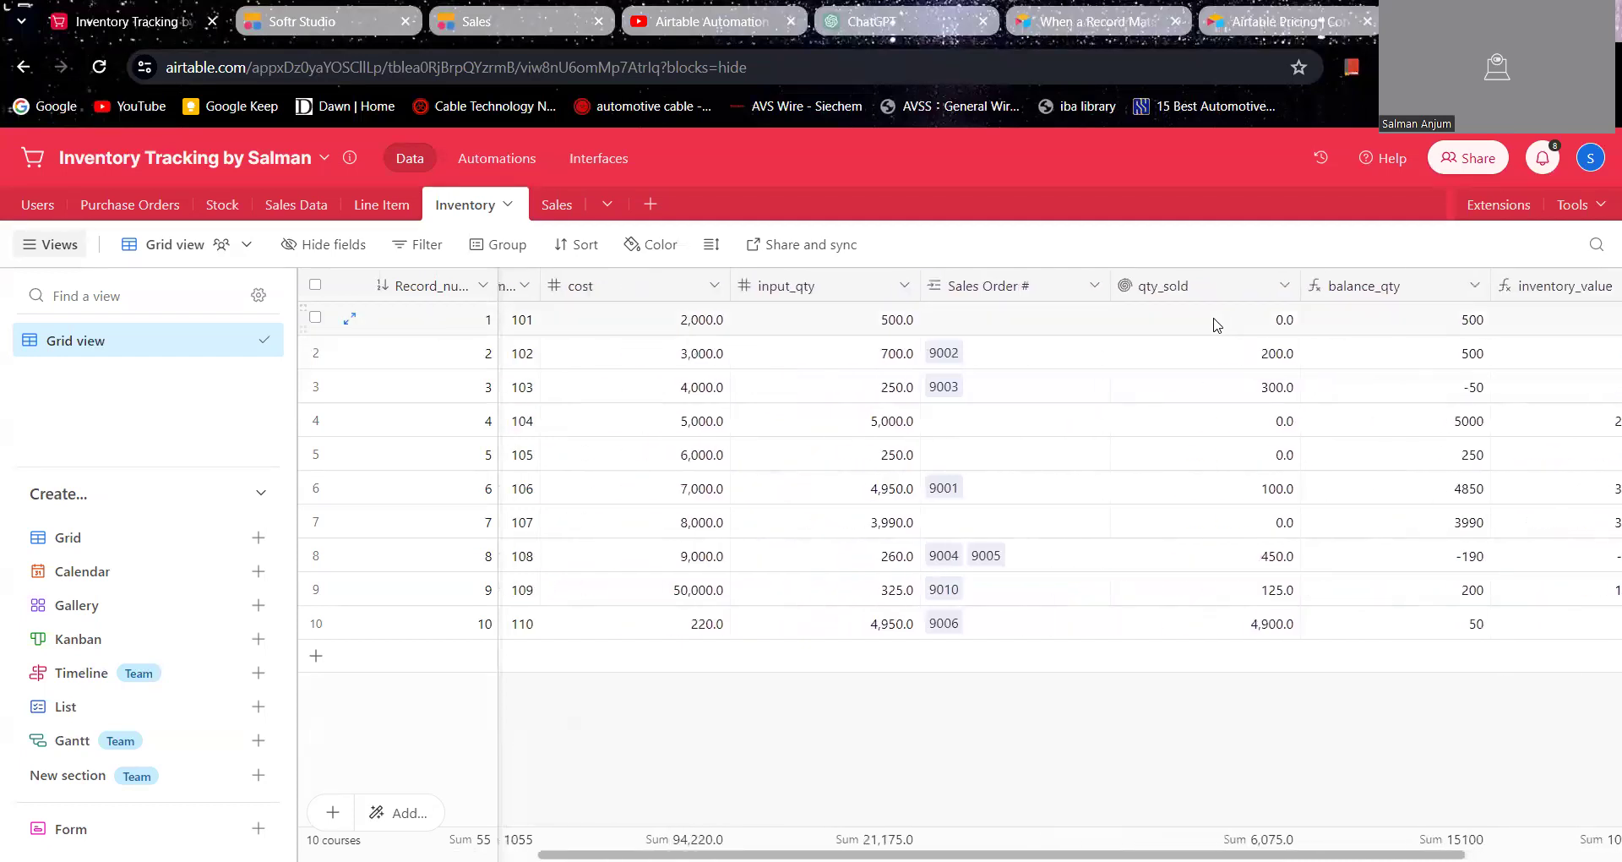
Step: Switch to the Softr Sales preview and fill in the Sales Record form's company name with Fahad Solutions and the customer's name
click(284, 24)
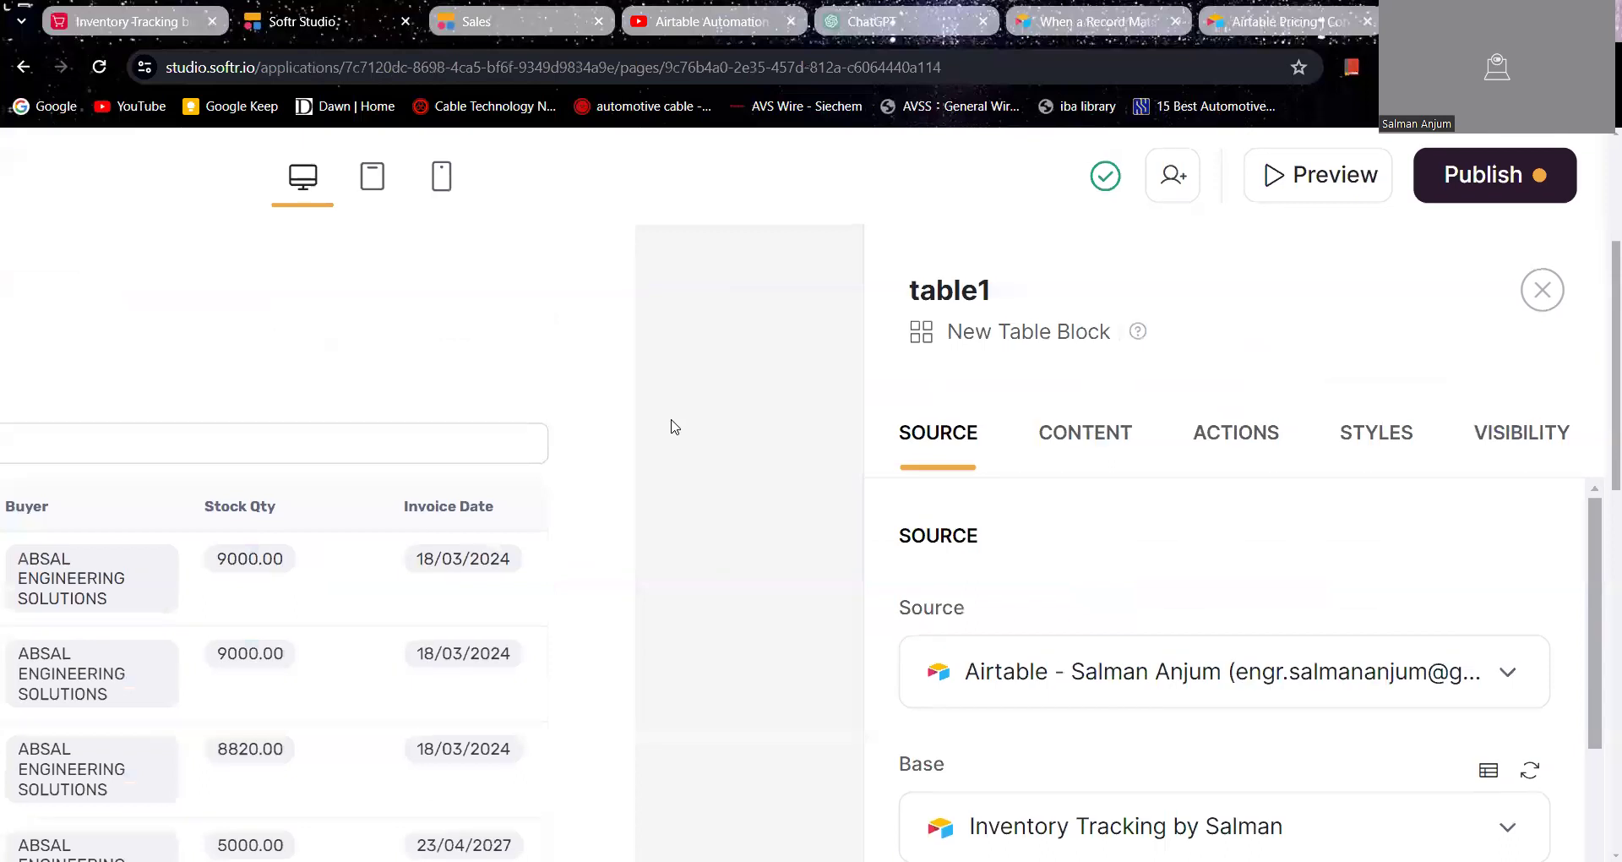
scroll(671, 424, left, 4)
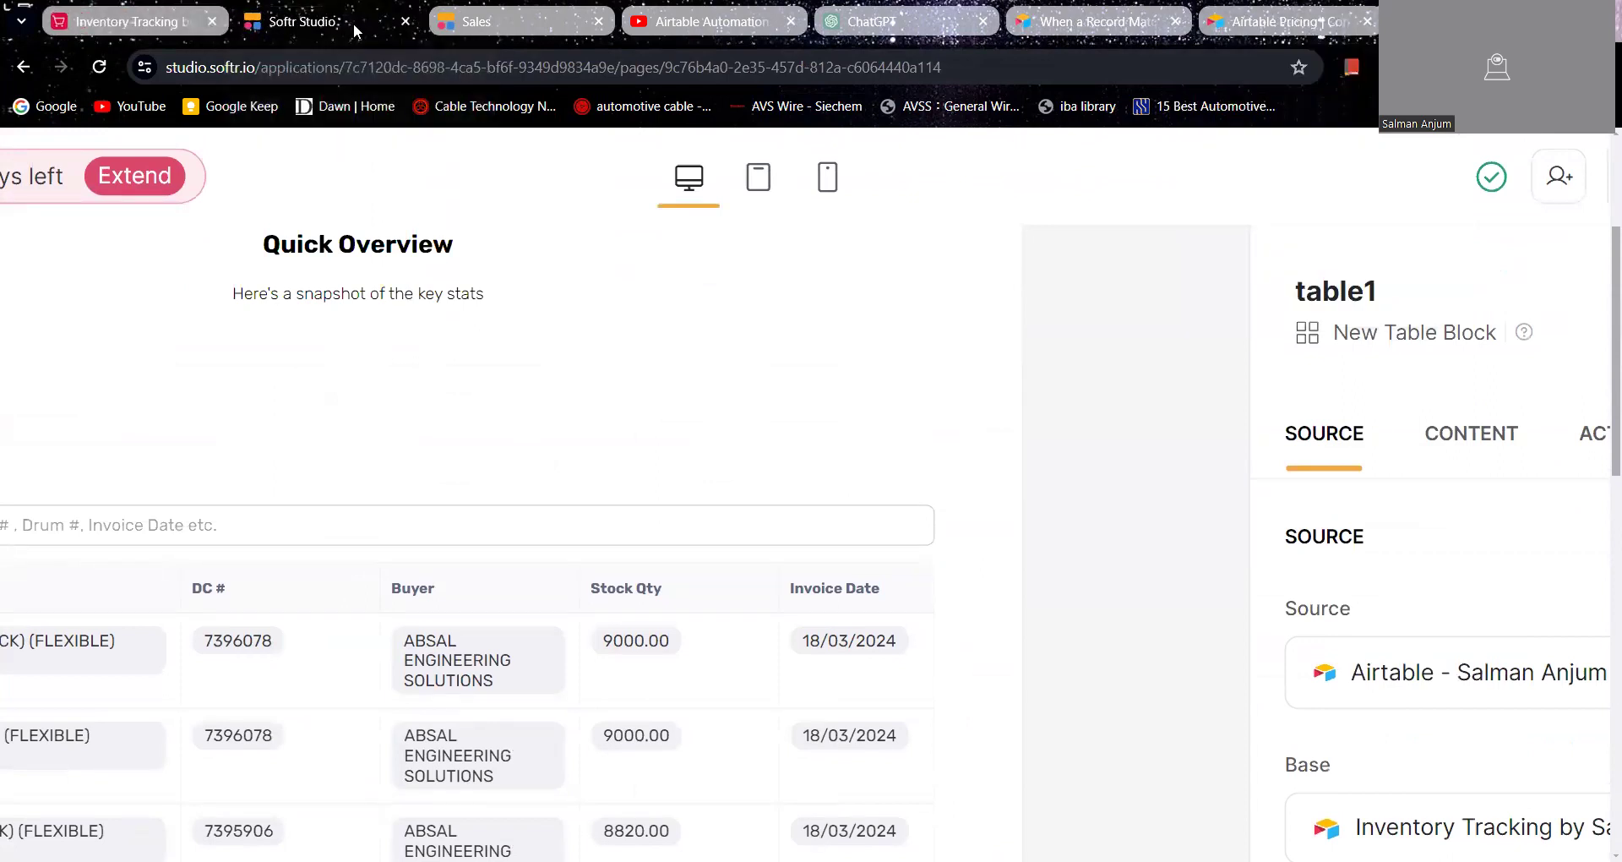
click(475, 21)
scroll(576, 380, up, 2)
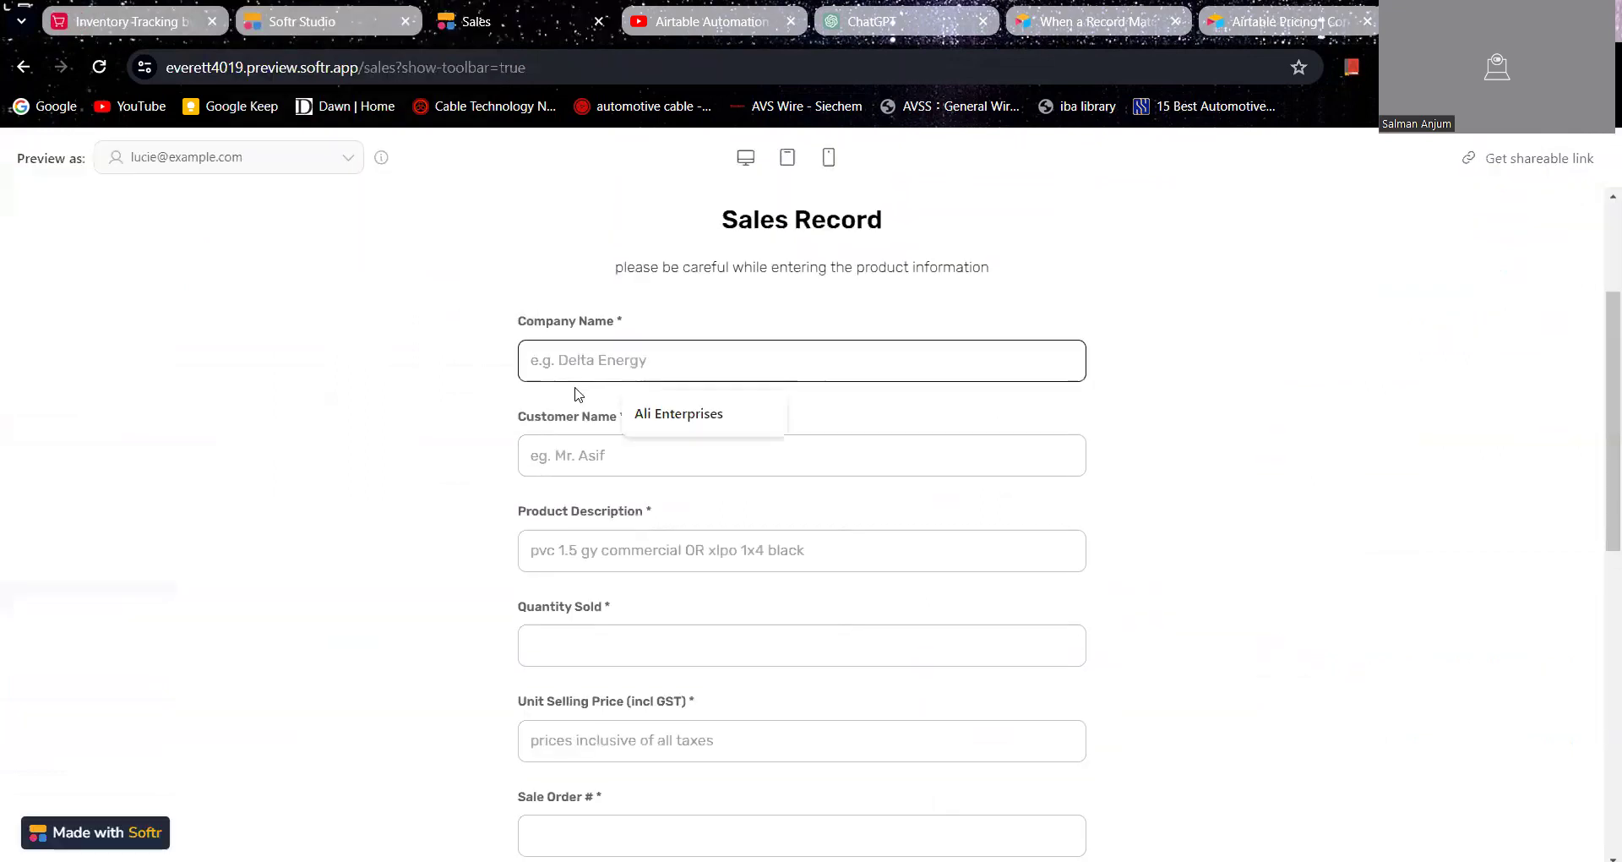
text(Fahad )
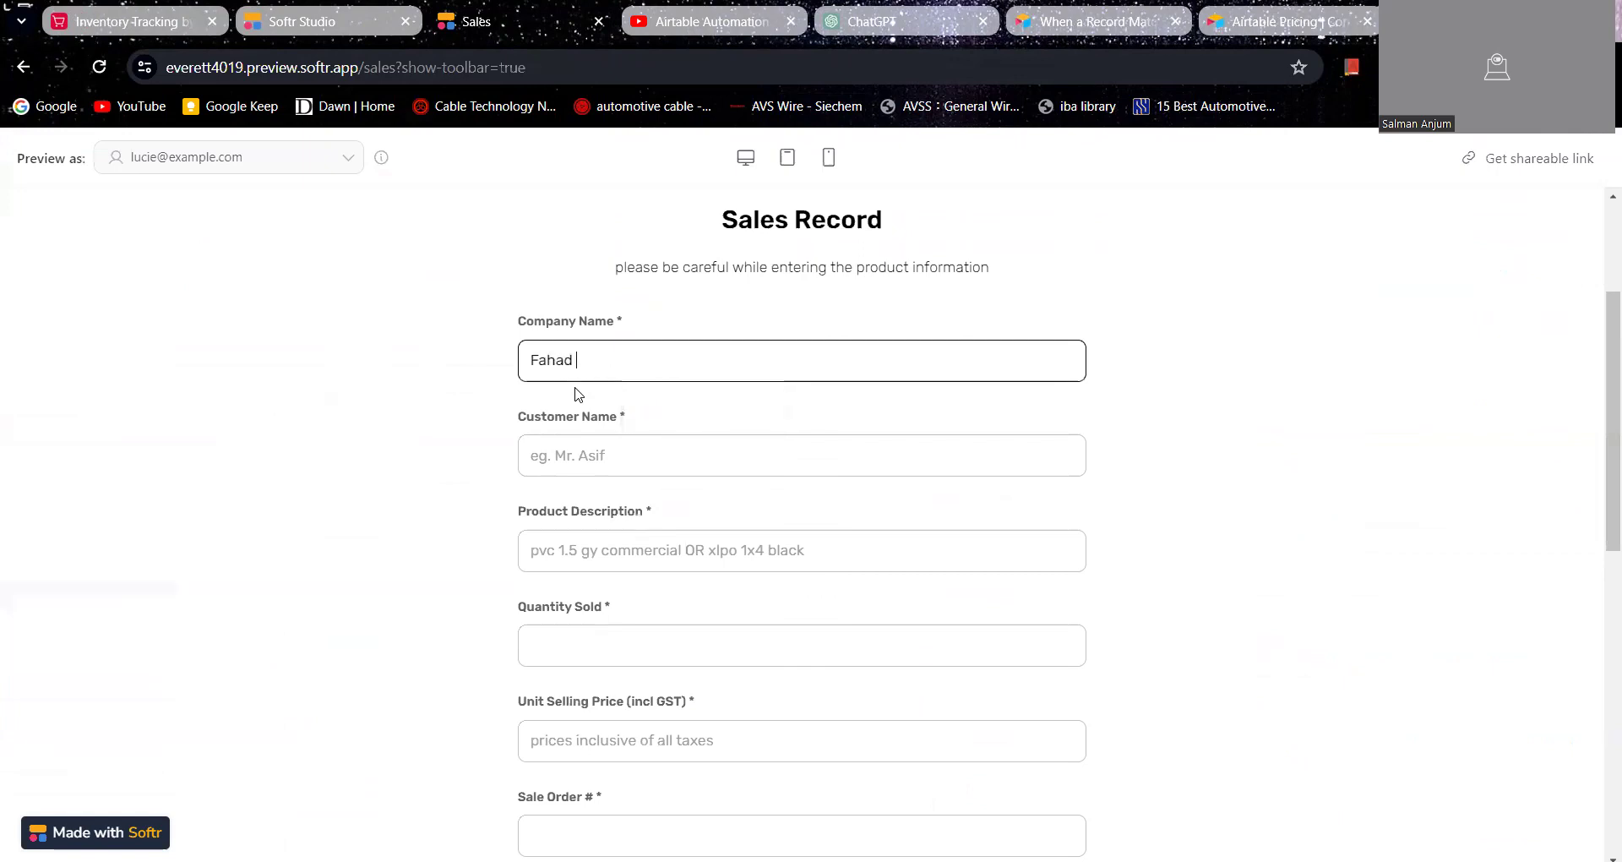
text(Solutions)
key(Tab)
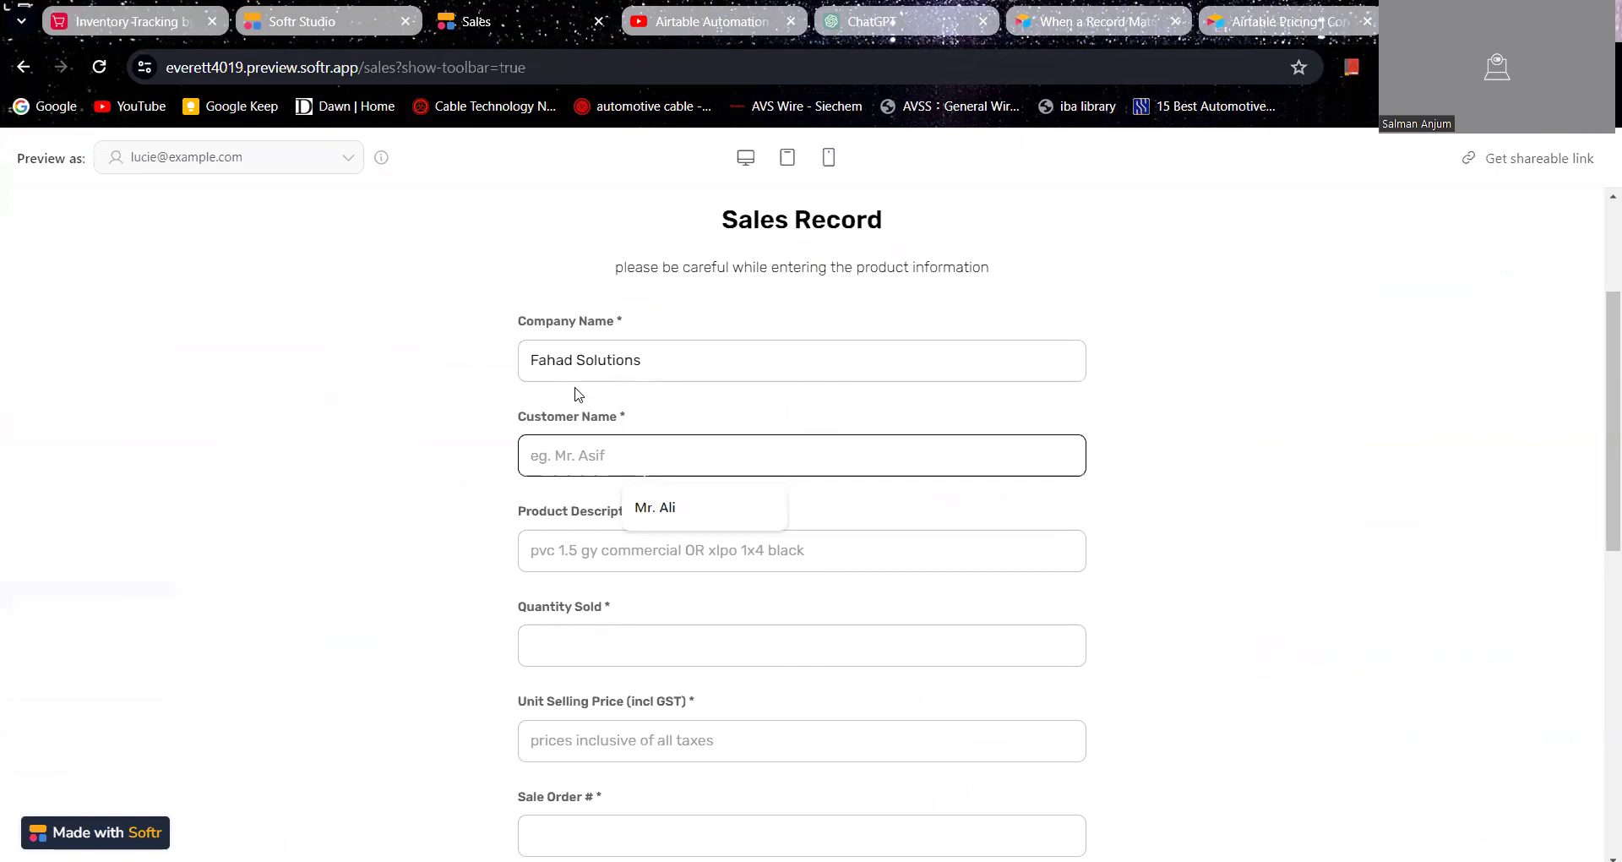
text(Mr. Fahad)
key(Tab)
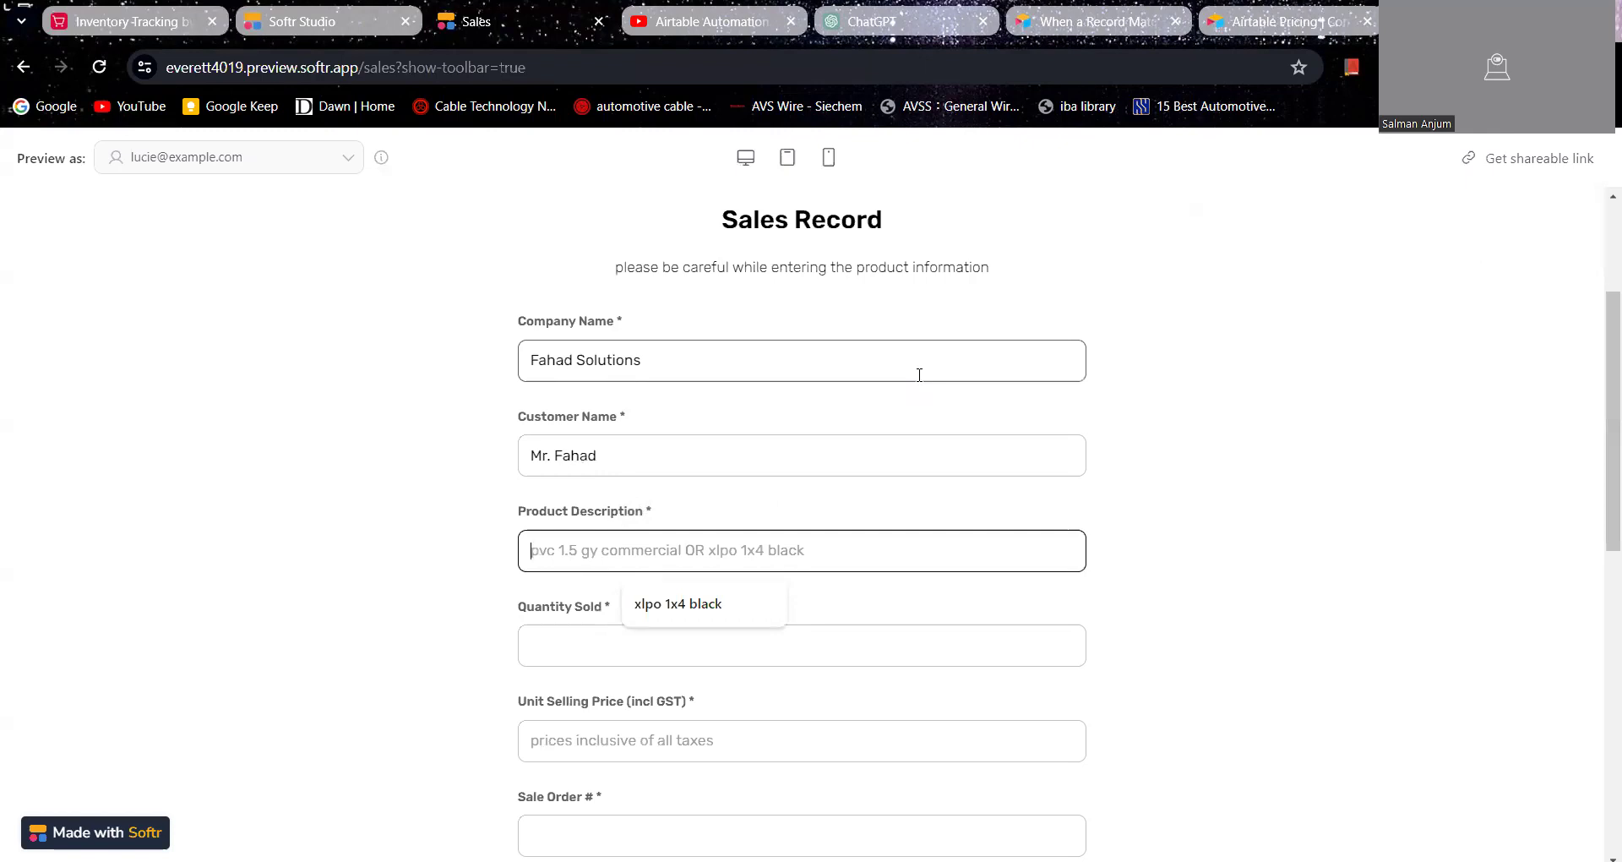
Step: Enter xlpo 1x4 black as the product description, check input quantities in the Airtable inventory, and set the quantity sold to 400
key(Down)
key(Return)
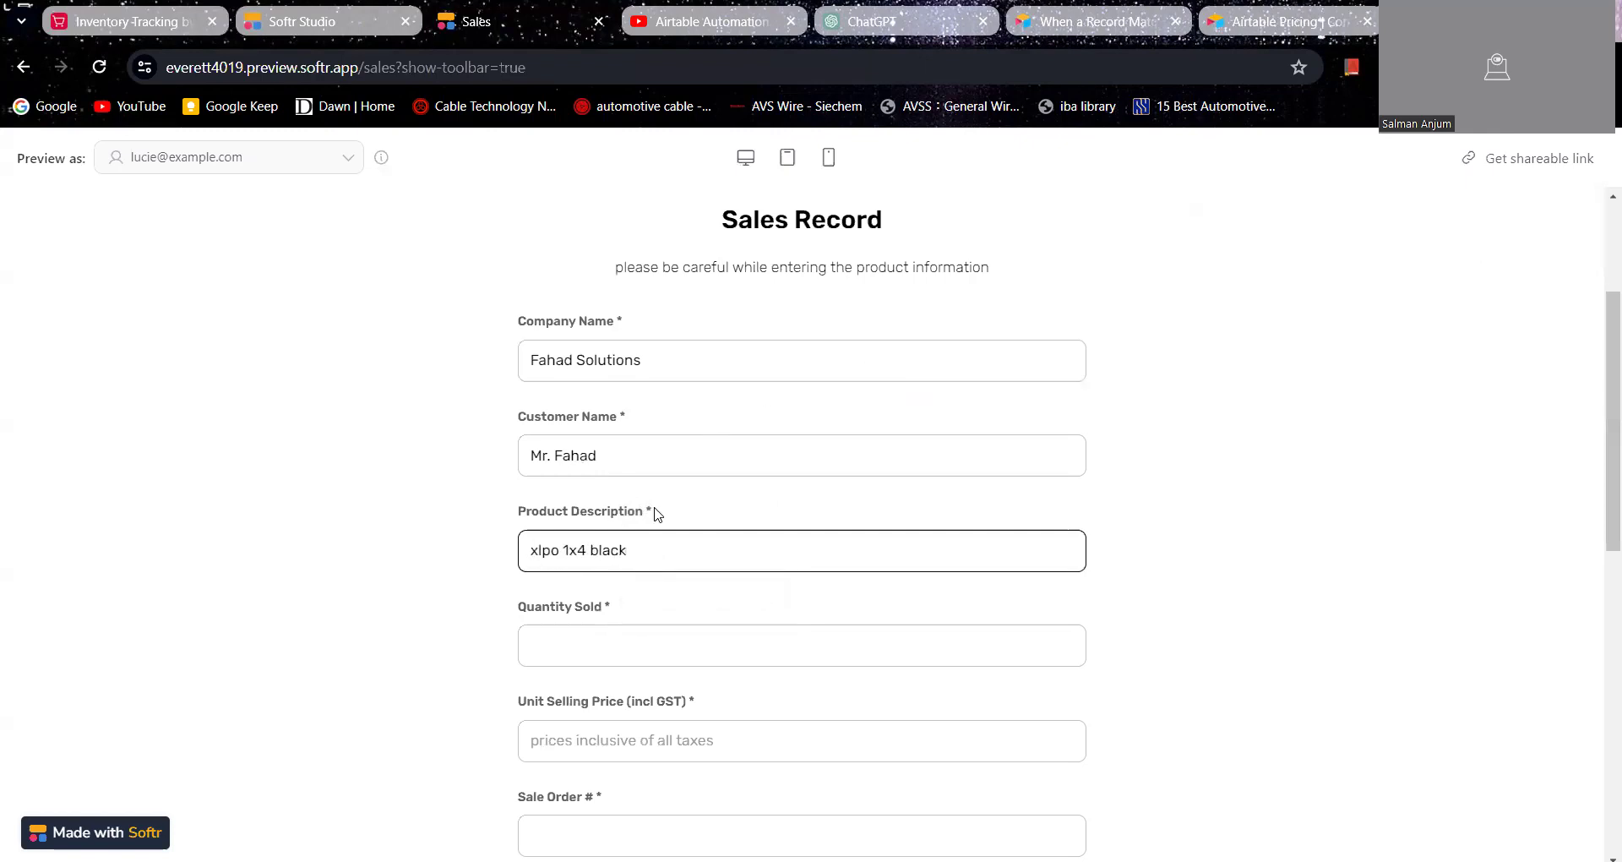
click(689, 657)
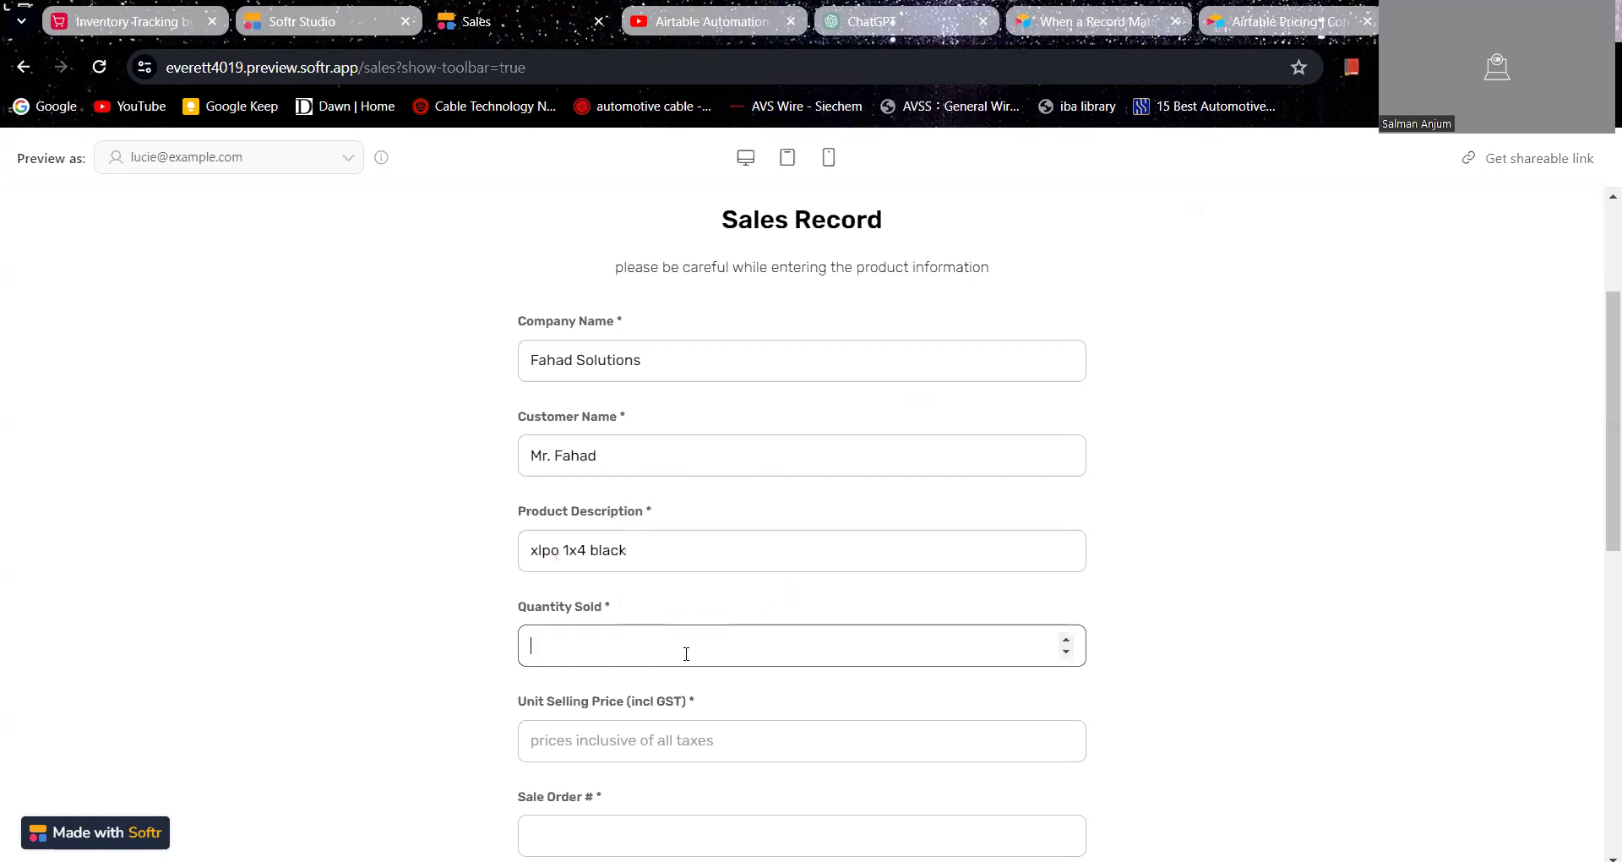
click(110, 22)
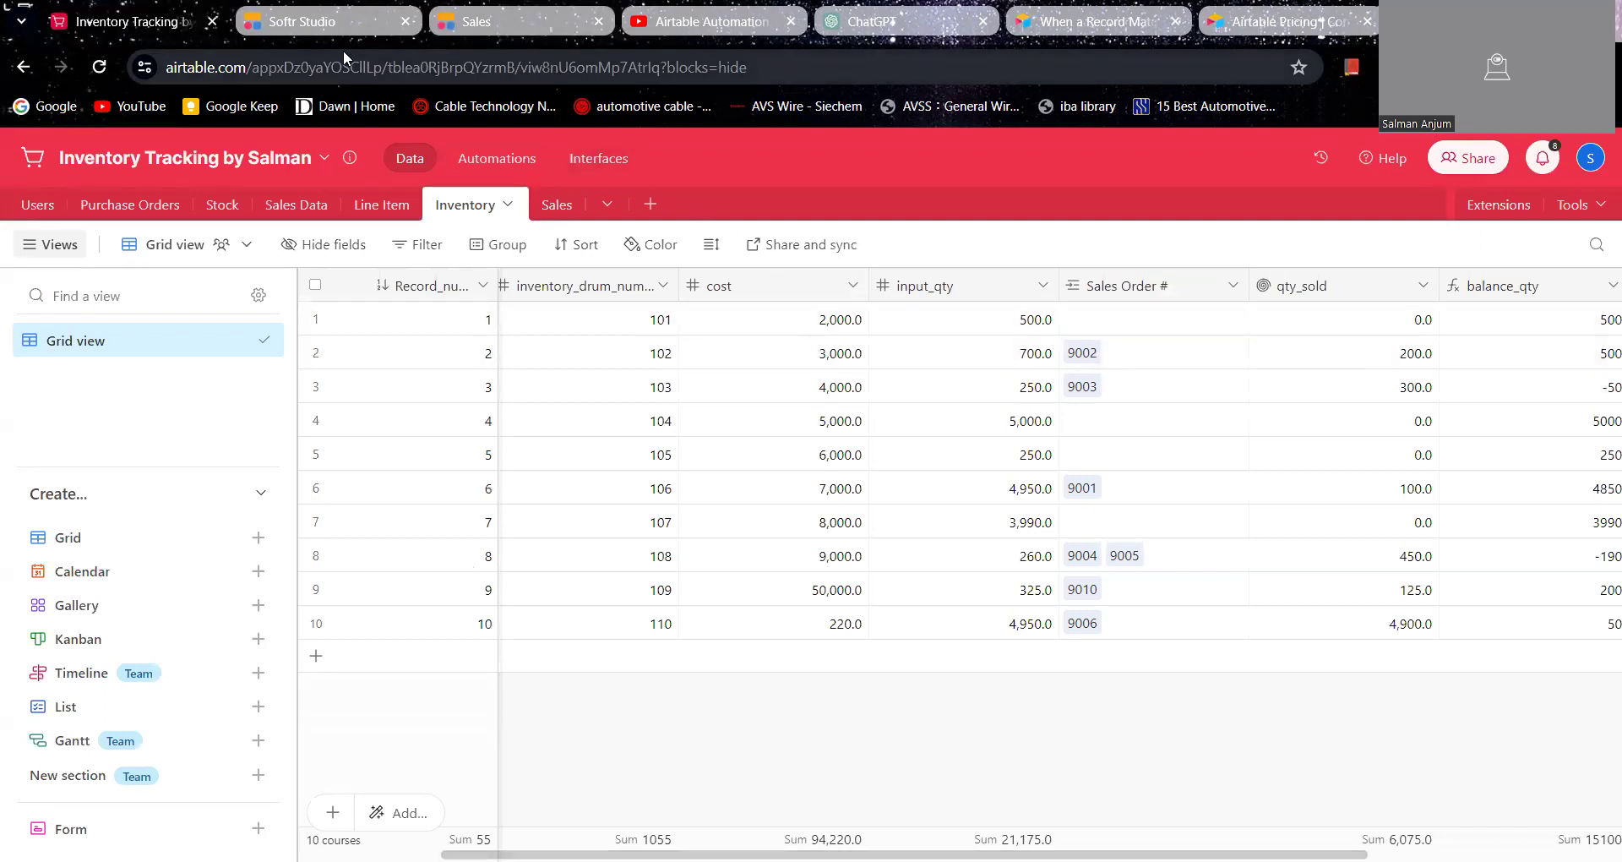
click(326, 25)
click(524, 25)
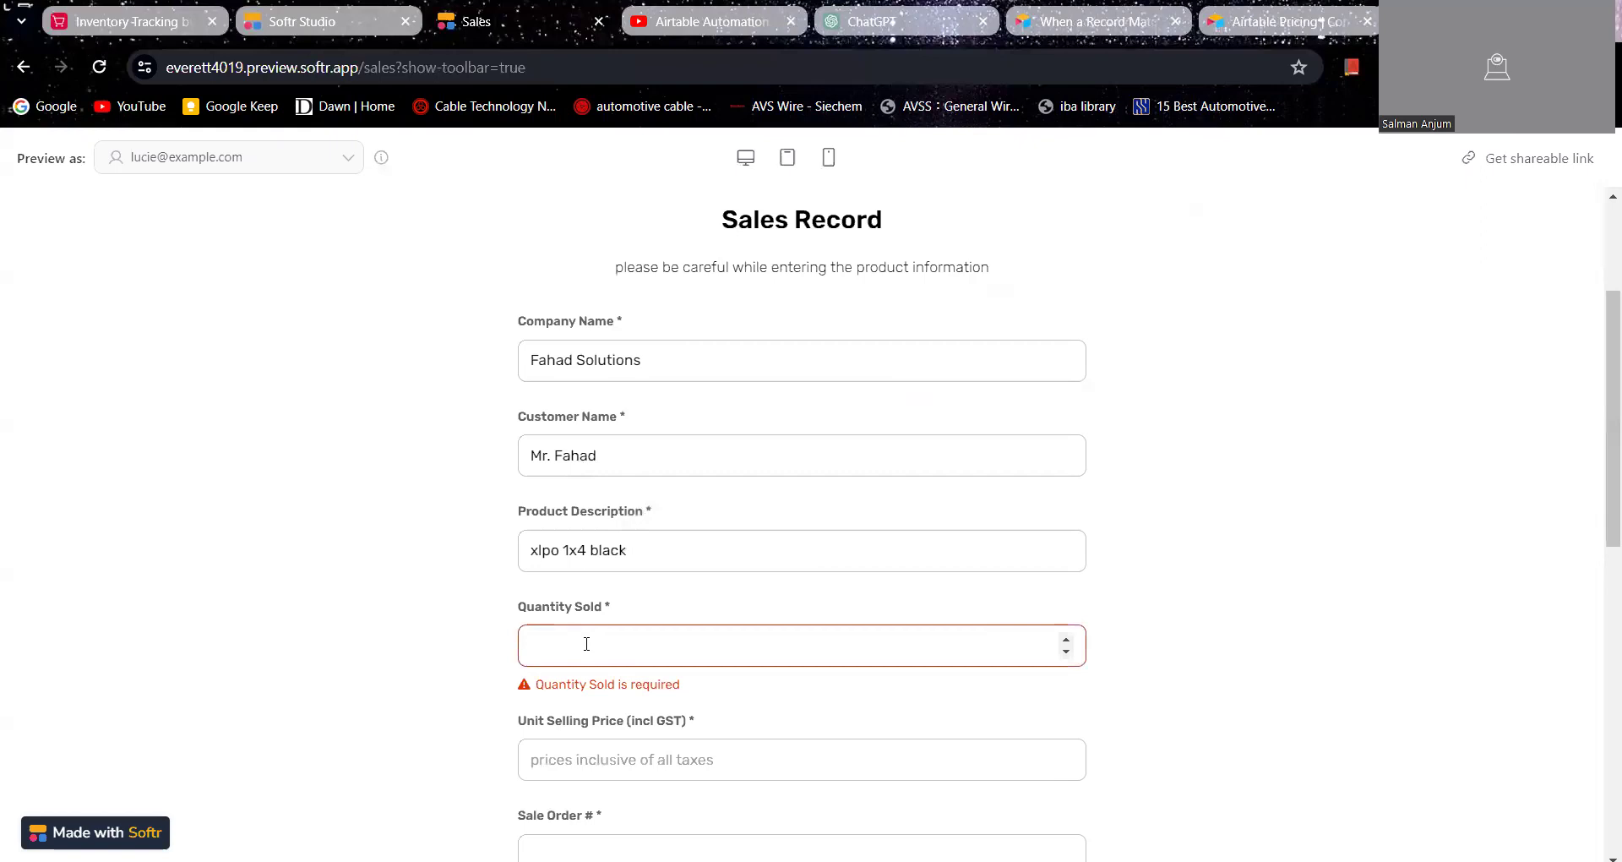
text(400)
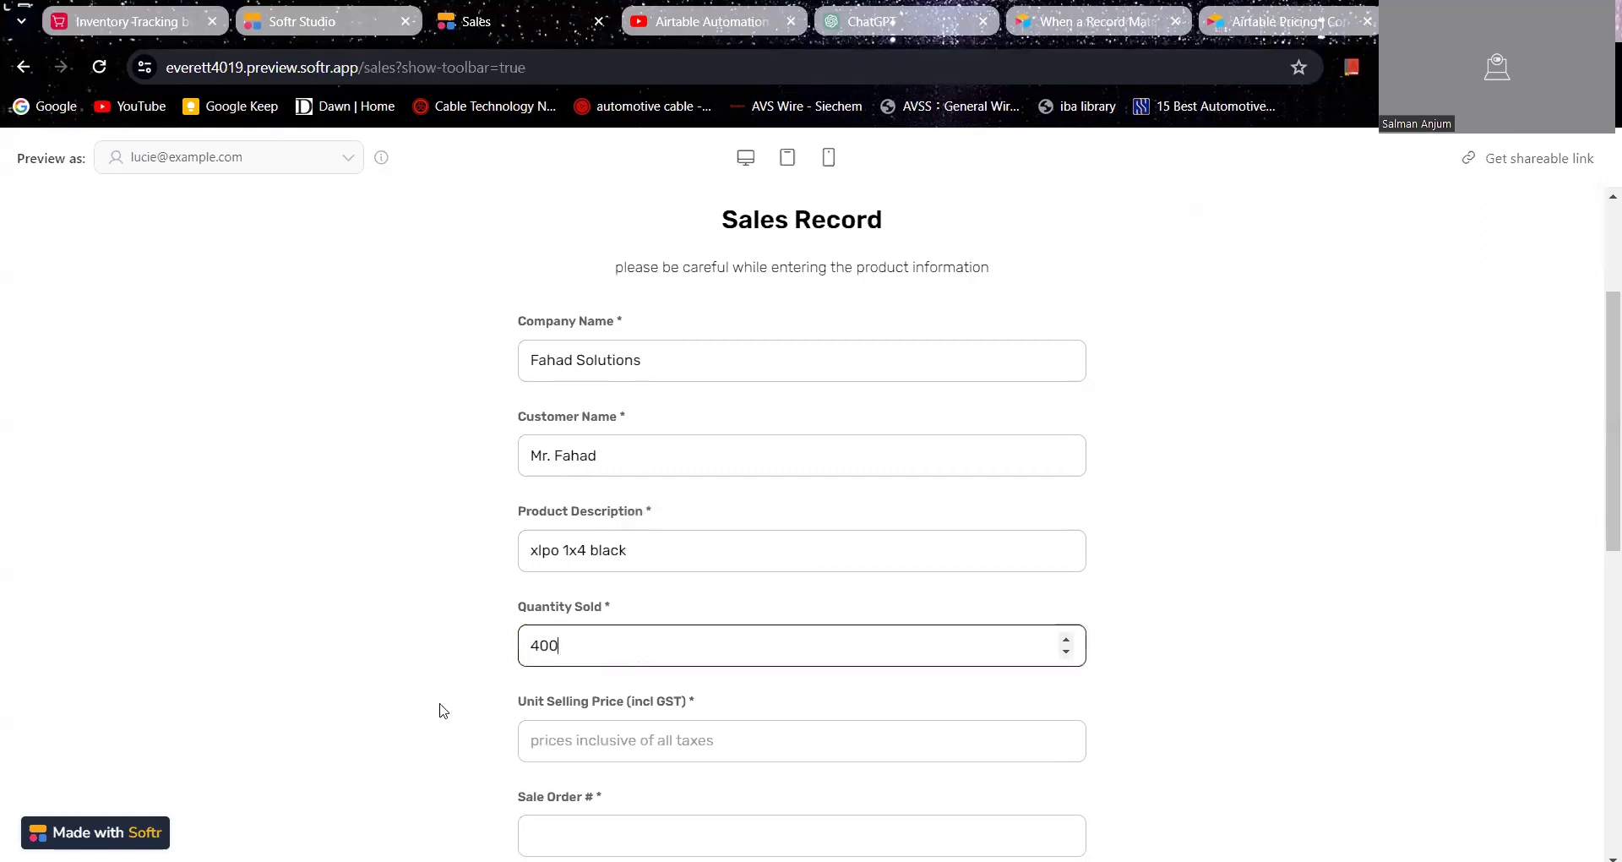
Step: Set the unit selling price including GST to 100 and fill in the sale order number
click(568, 742)
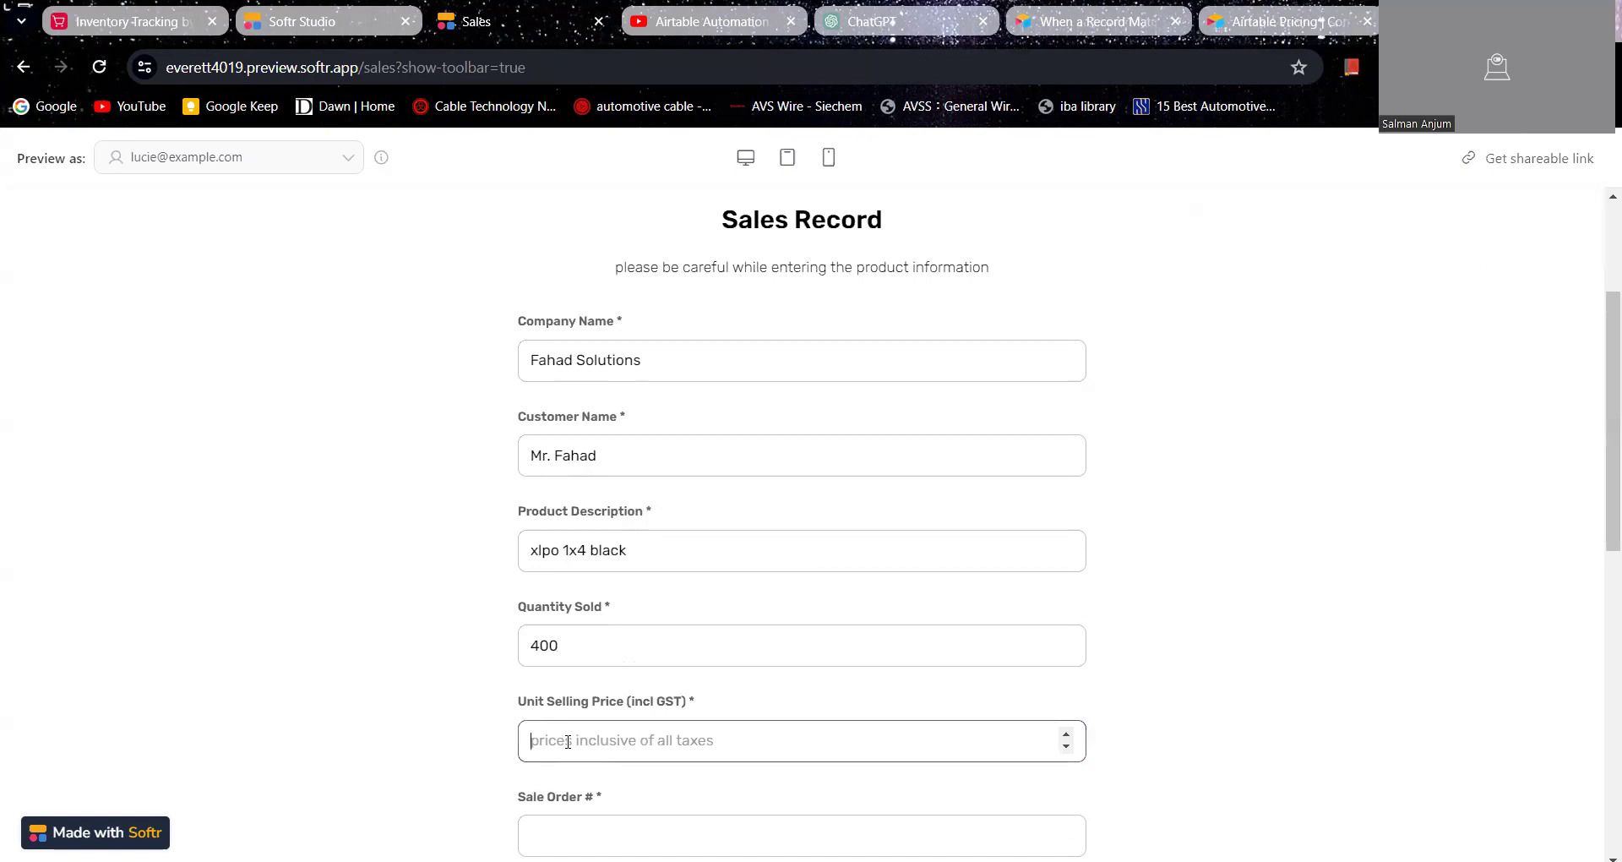
text(100)
scroll(558, 742, down, 3)
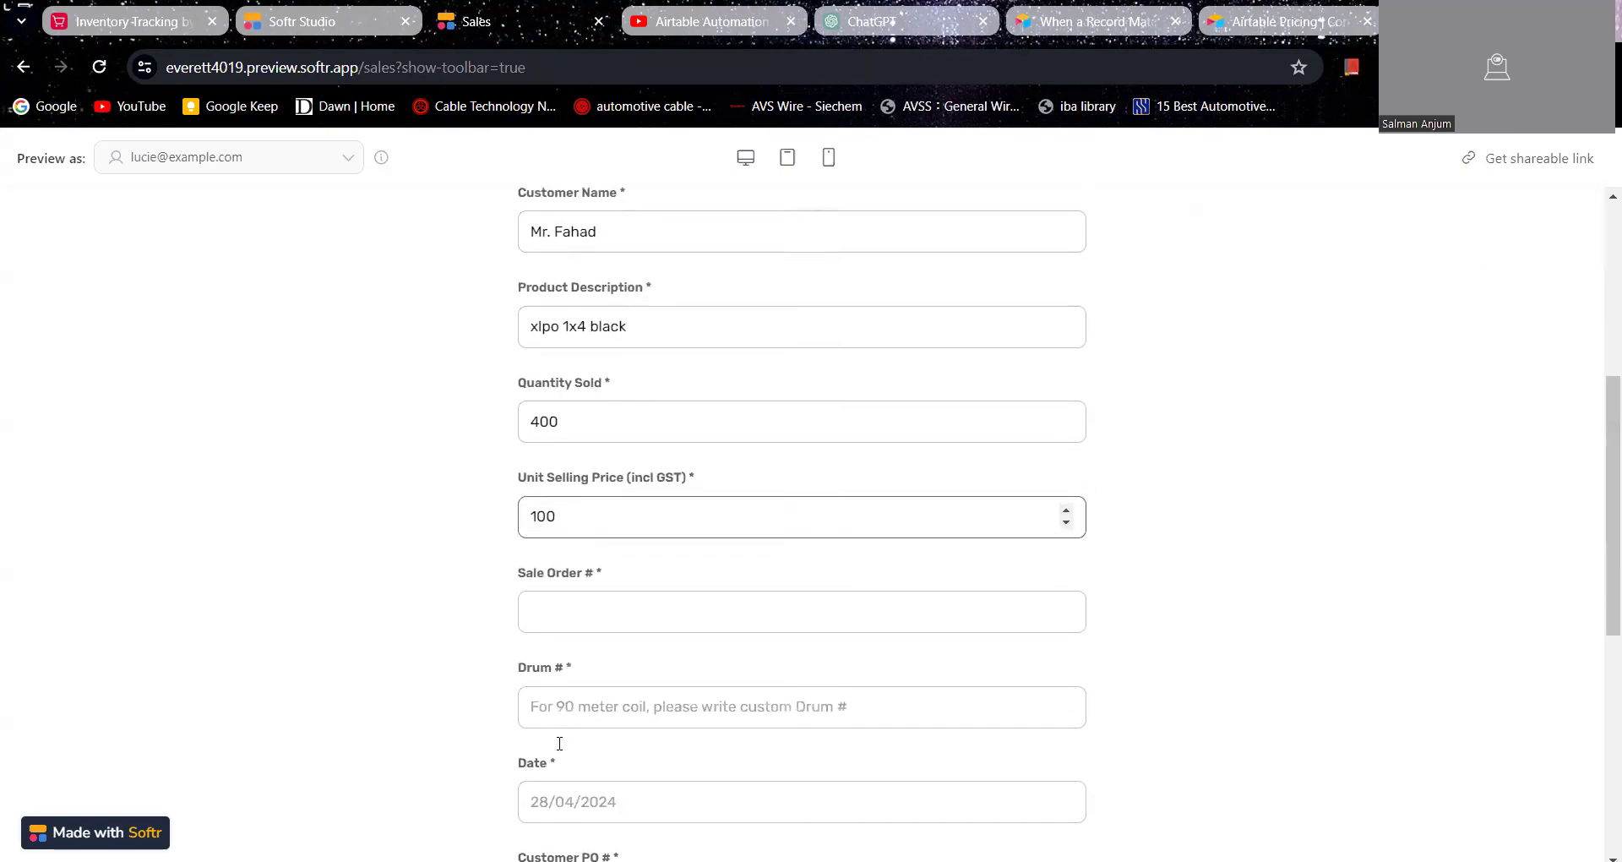
click(604, 609)
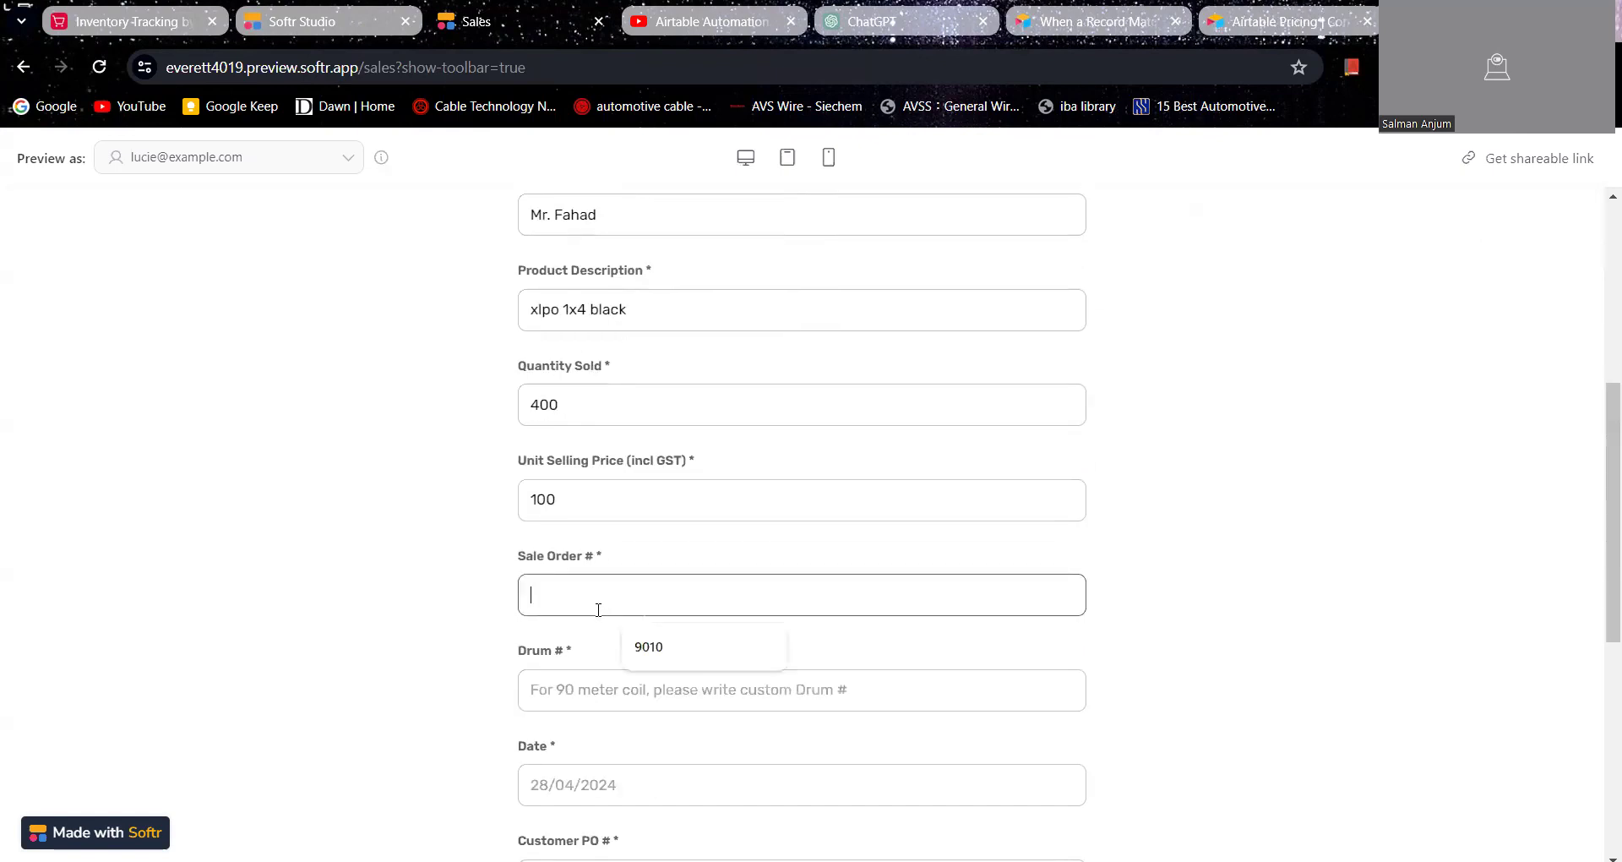
text(9012)
Step: Look up the drum number in the Airtable Inventory table and enter 101 as the drum number in the Softr sales form
click(577, 687)
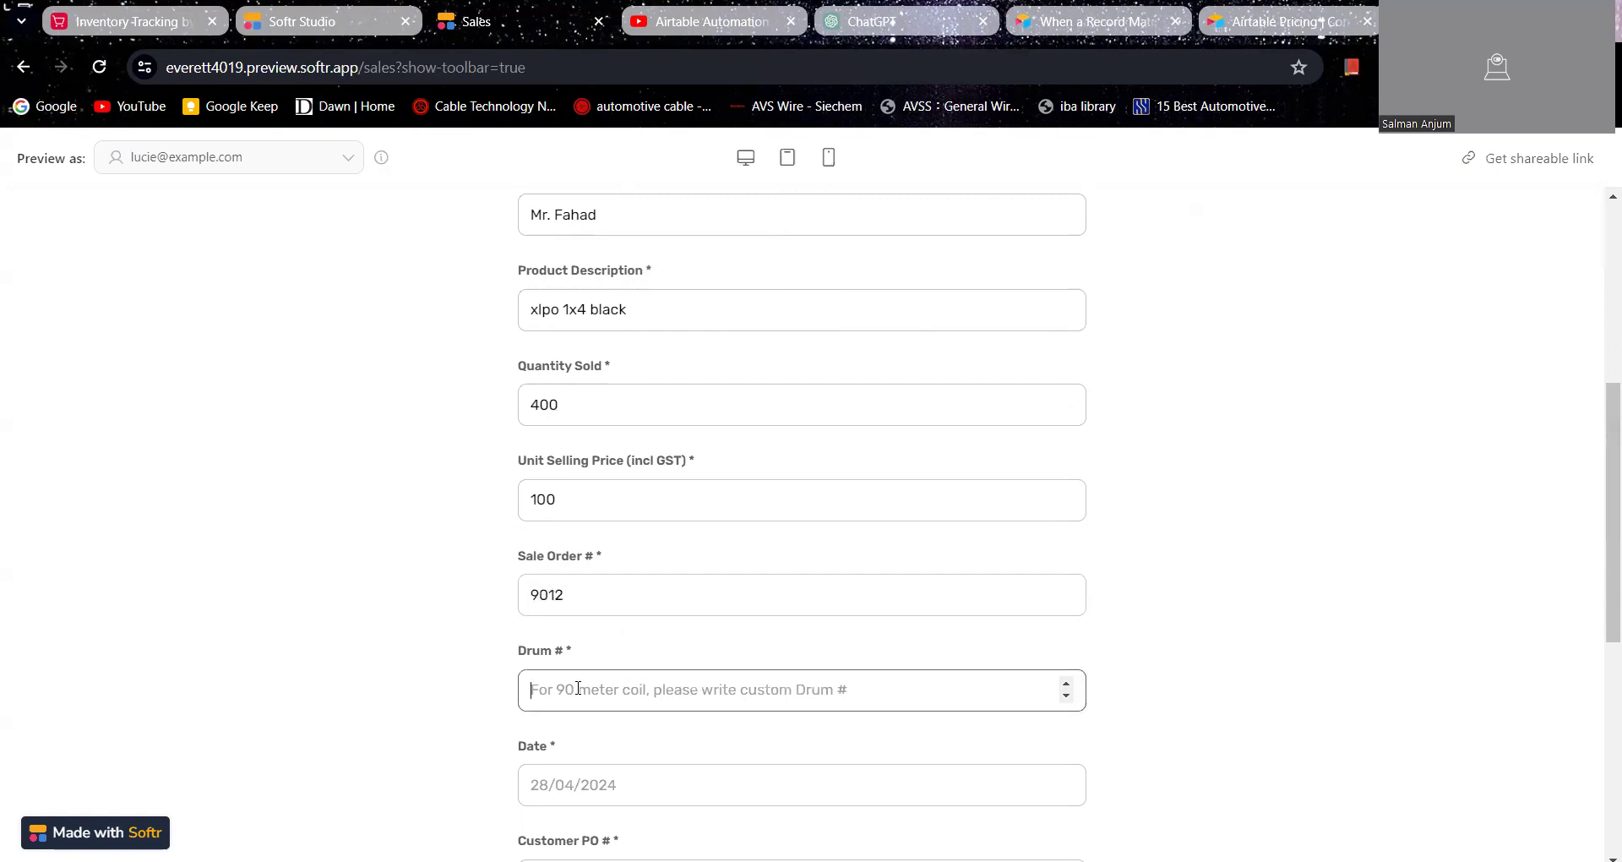
click(177, 12)
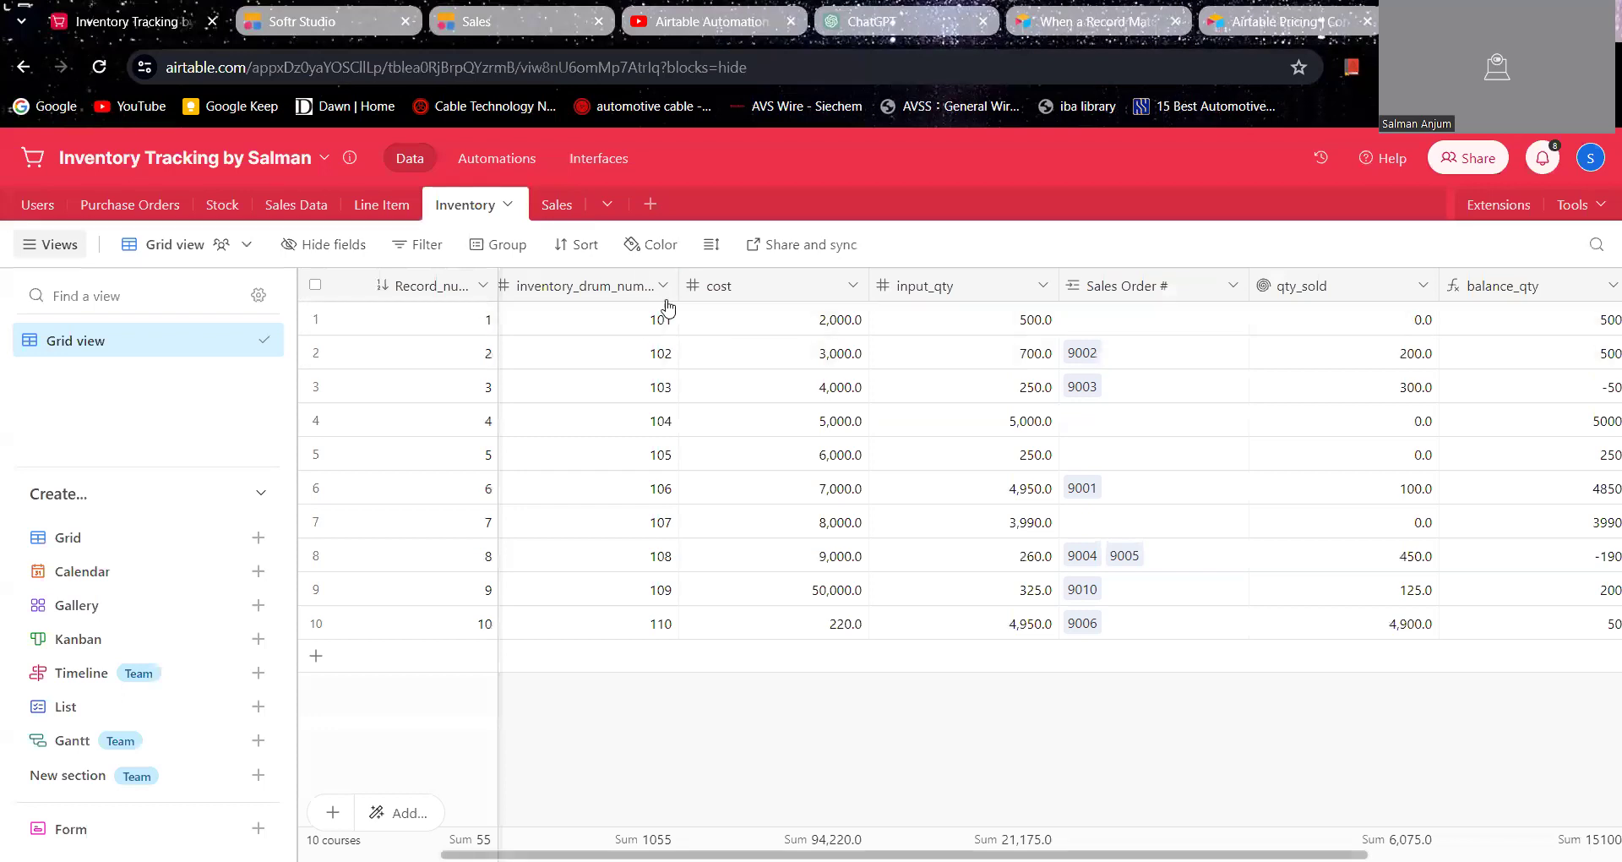
click(338, 9)
key(ctrl+Tab)
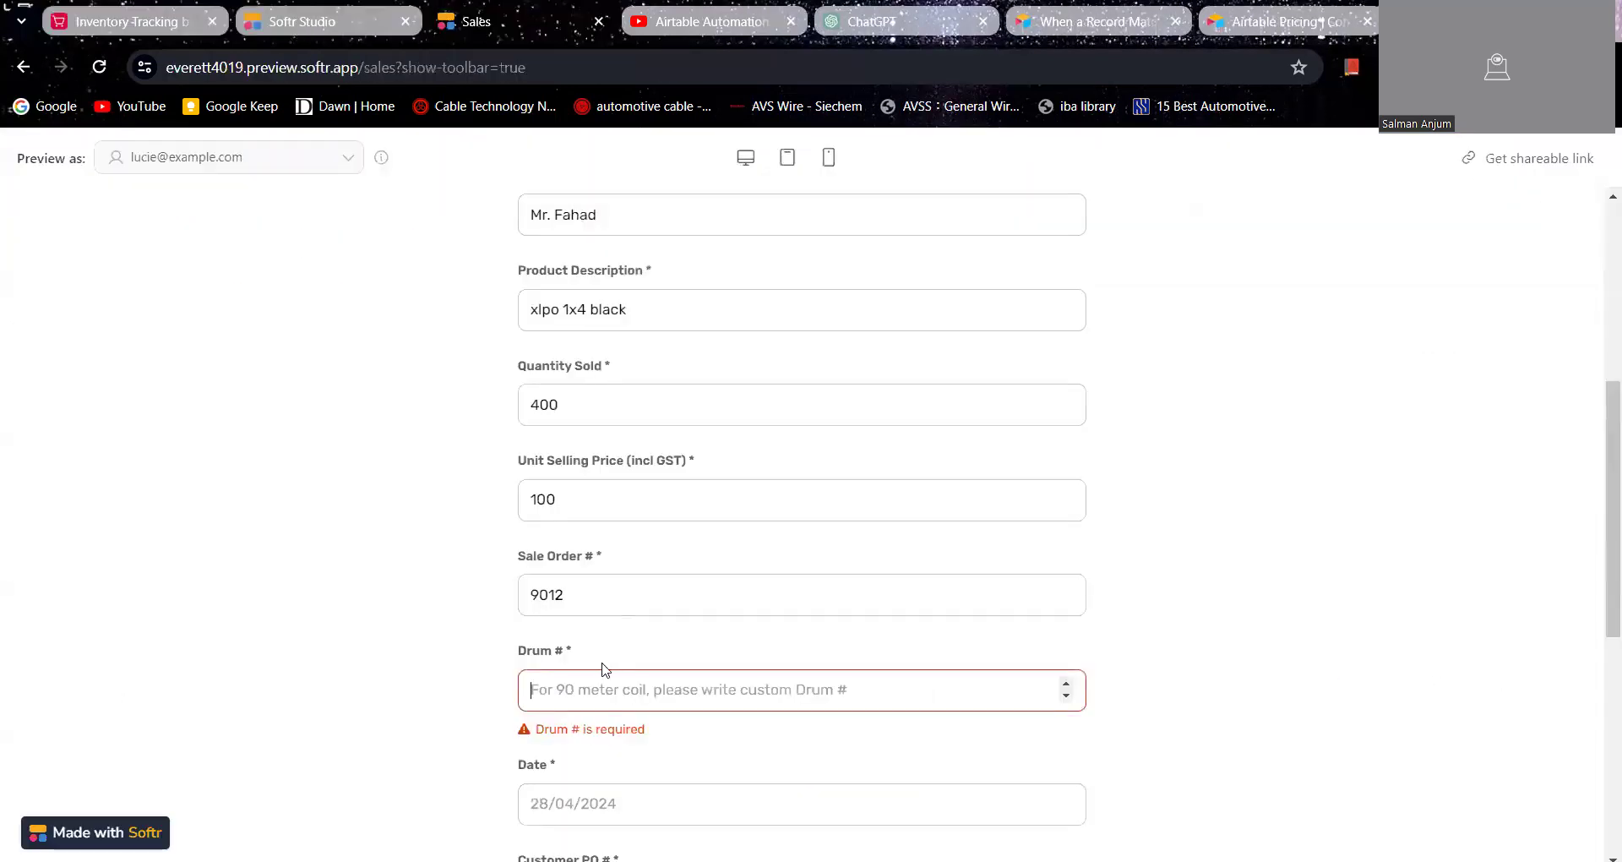
text(101)
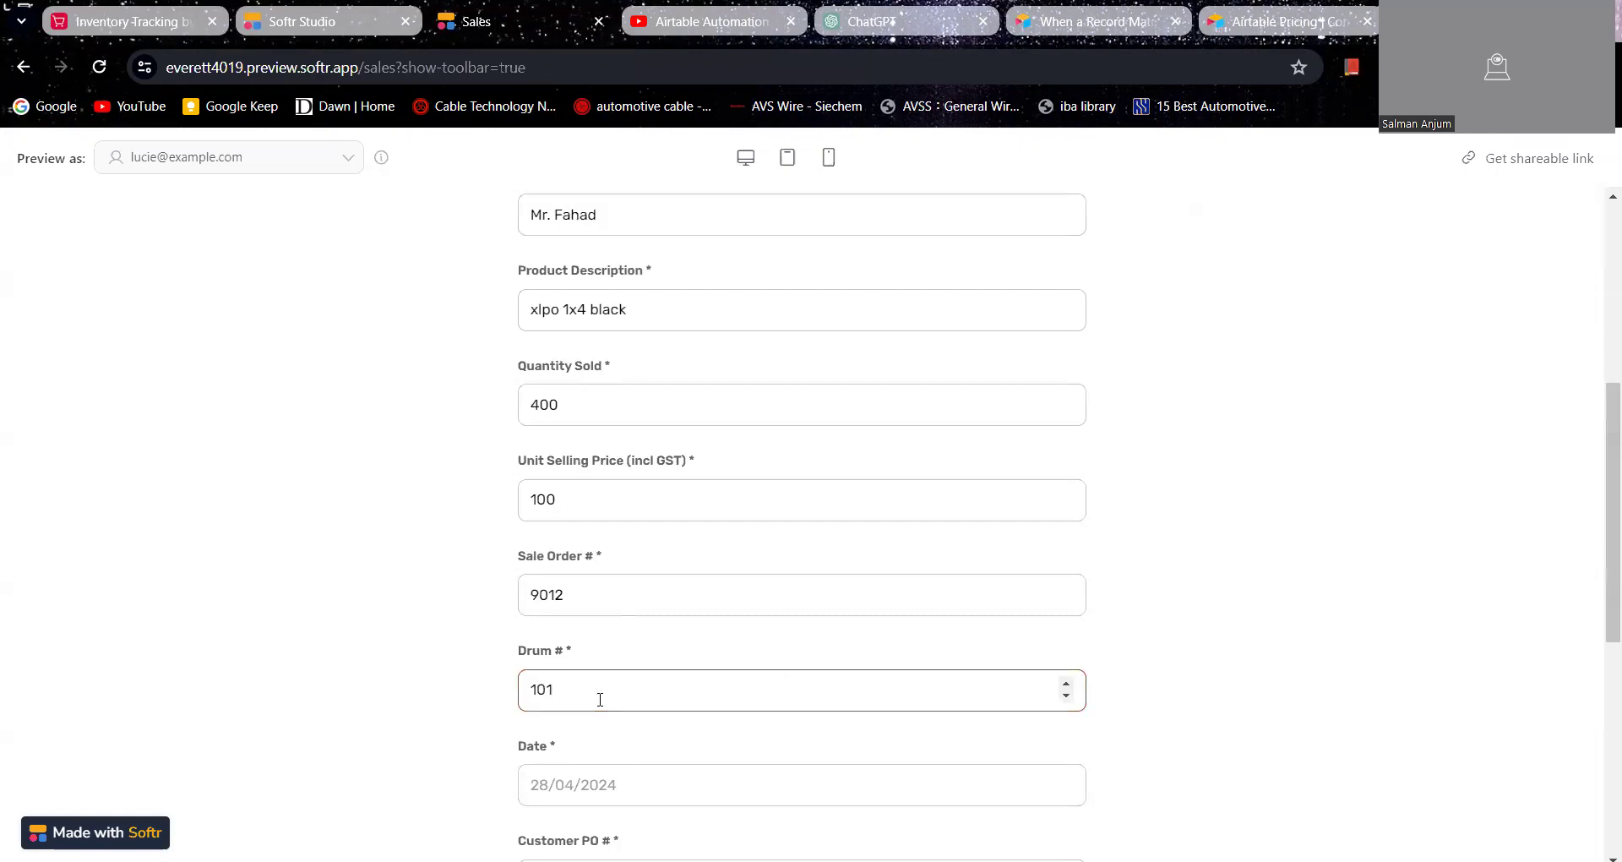
Step: Set the sale date to April 30 2024 and enter "through email" as the customer PO
click(597, 785)
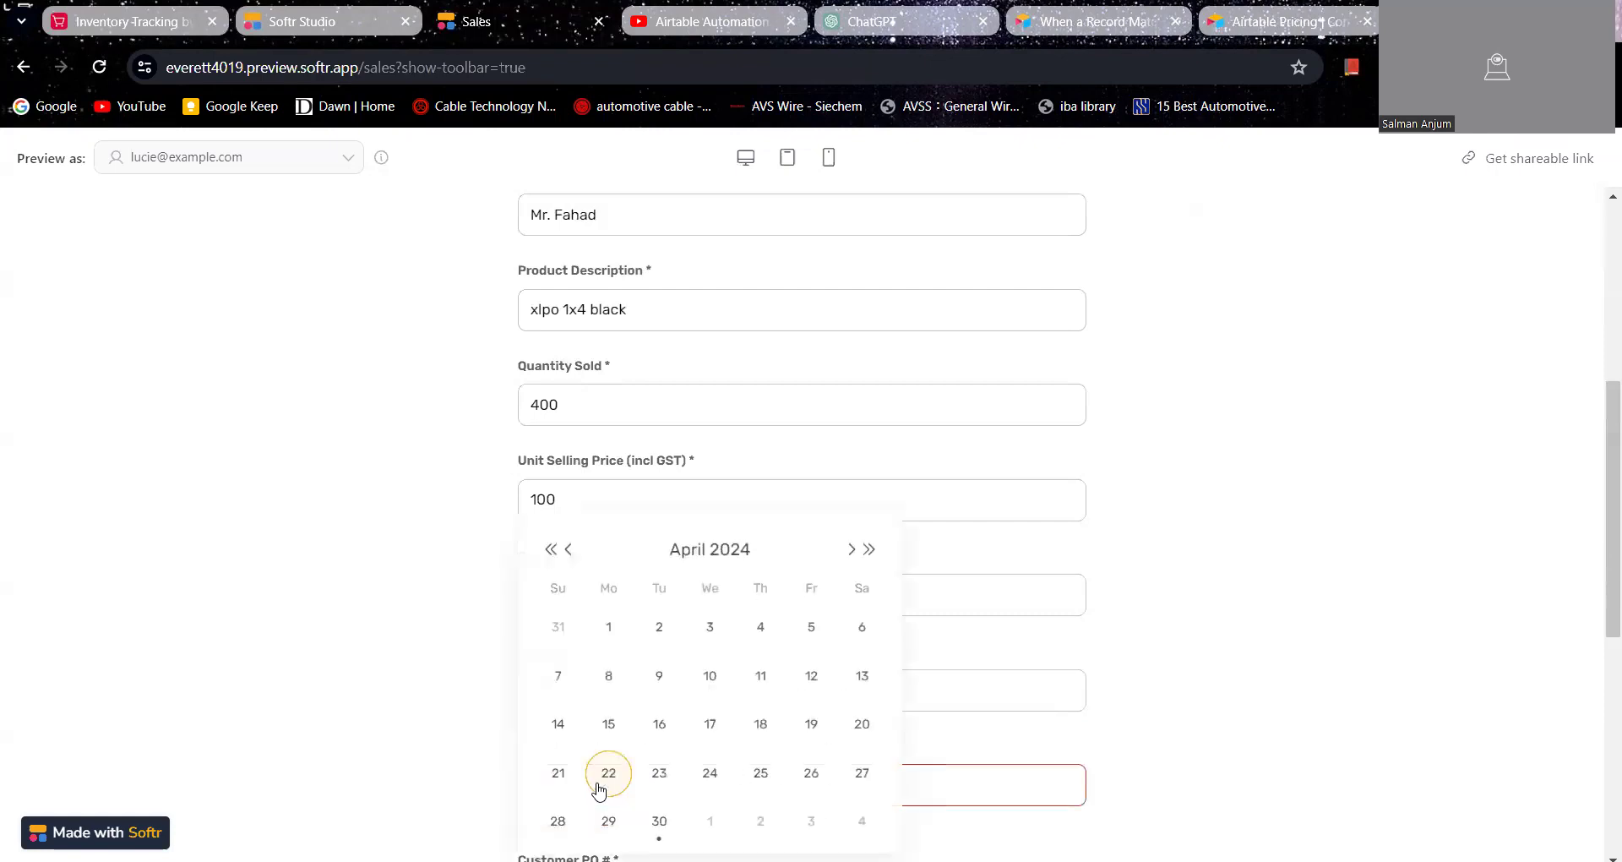
click(659, 821)
scroll(717, 630, down, 3)
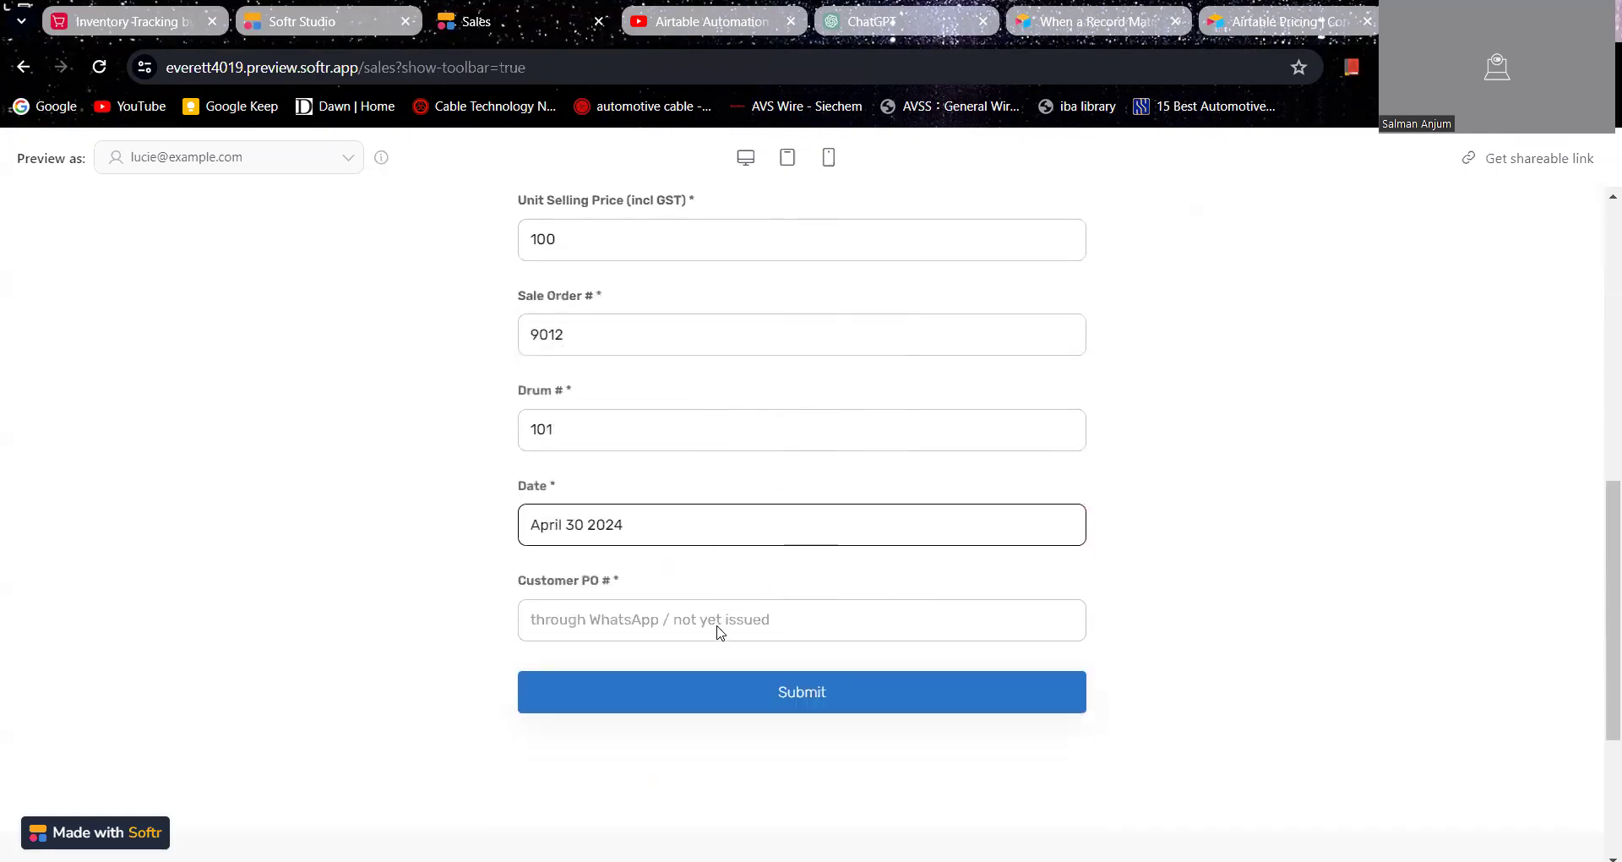
click(710, 626)
click(732, 683)
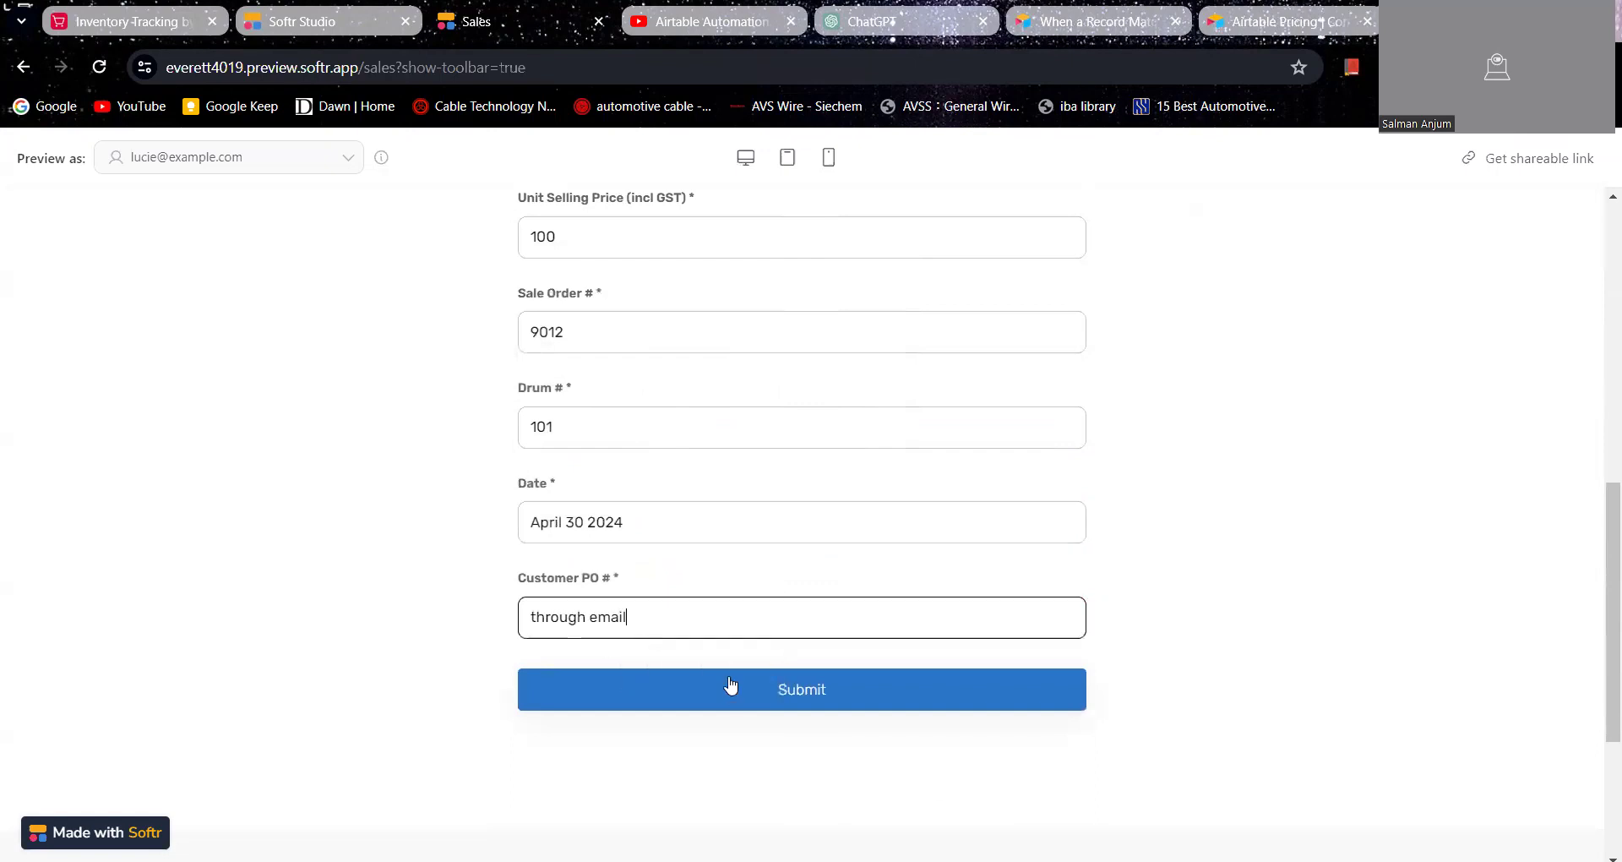
Step: Review the values entered in the Sales Record form and submit it
scroll(732, 533, up, 7)
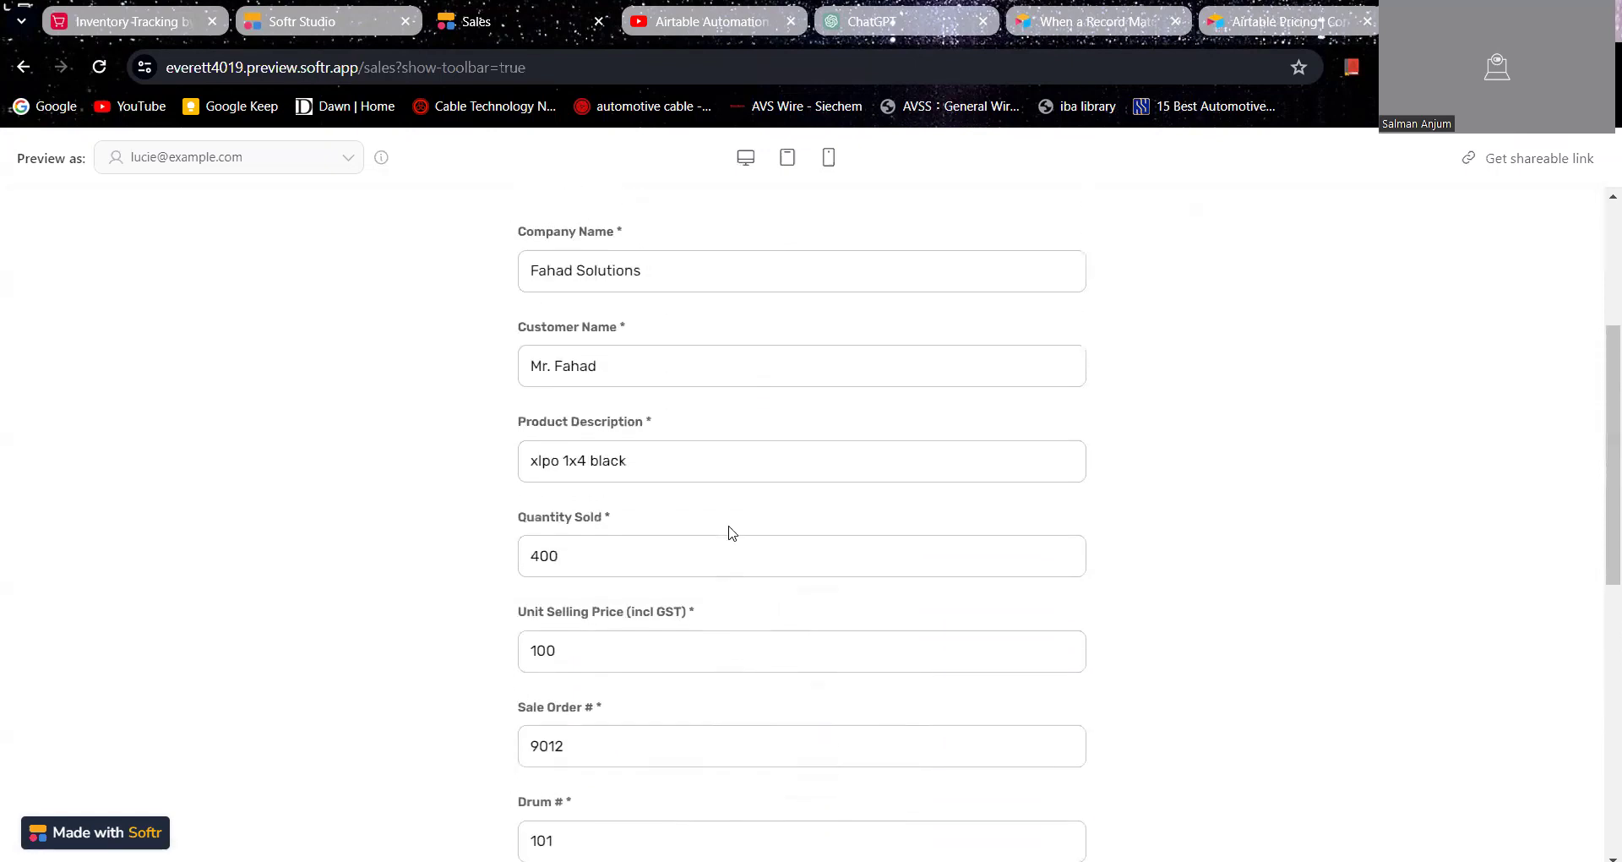
scroll(729, 541, down, 4)
scroll(728, 546, down, 4)
click(730, 583)
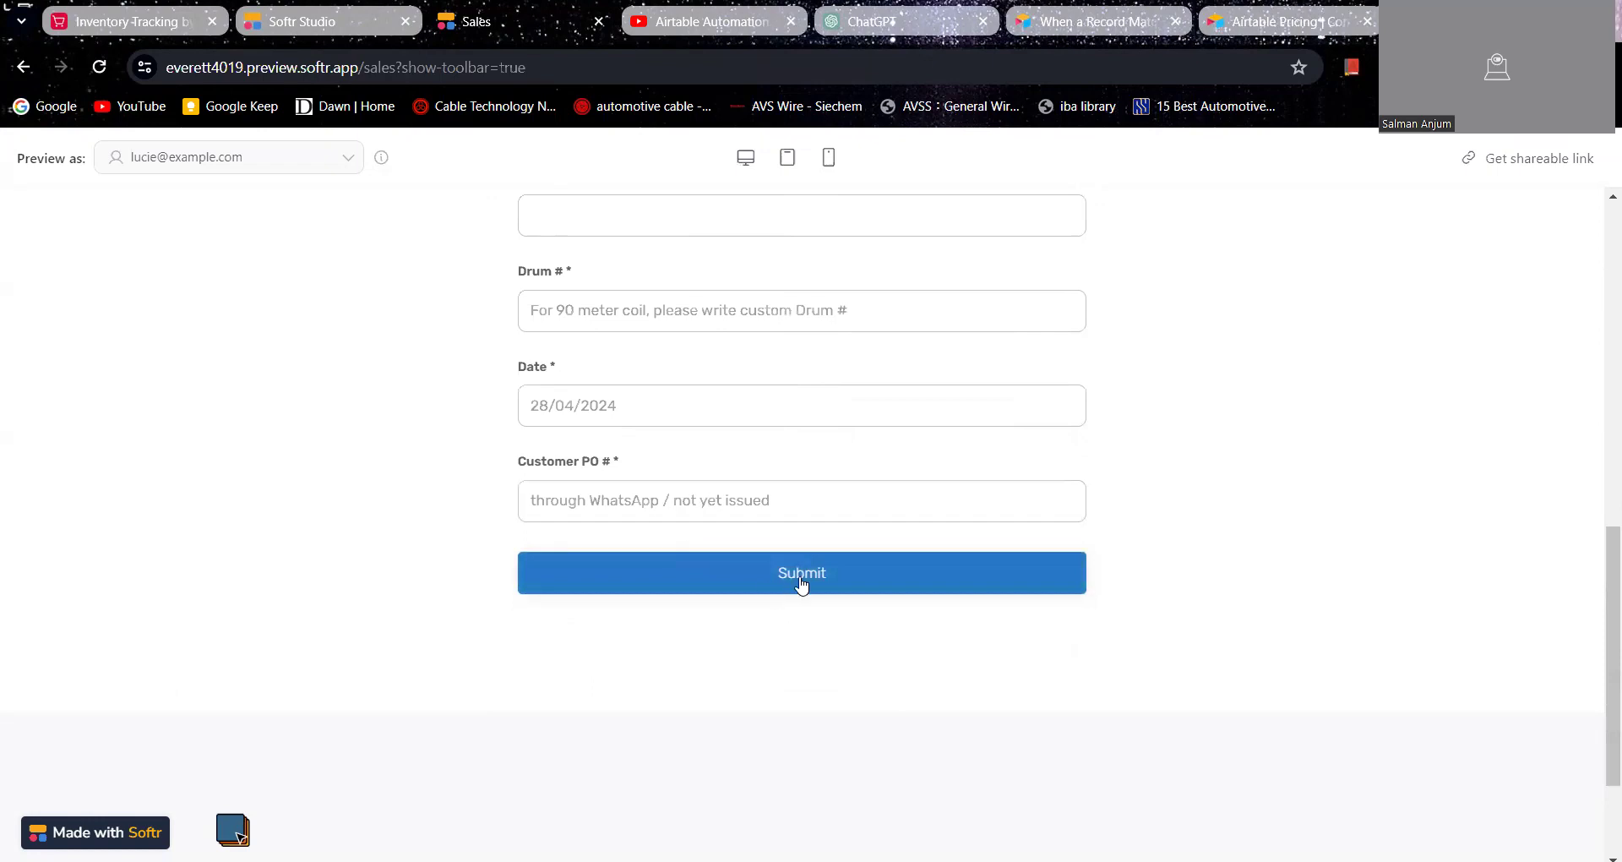
scroll(743, 420, up, 3)
scroll(637, 345, up, 4)
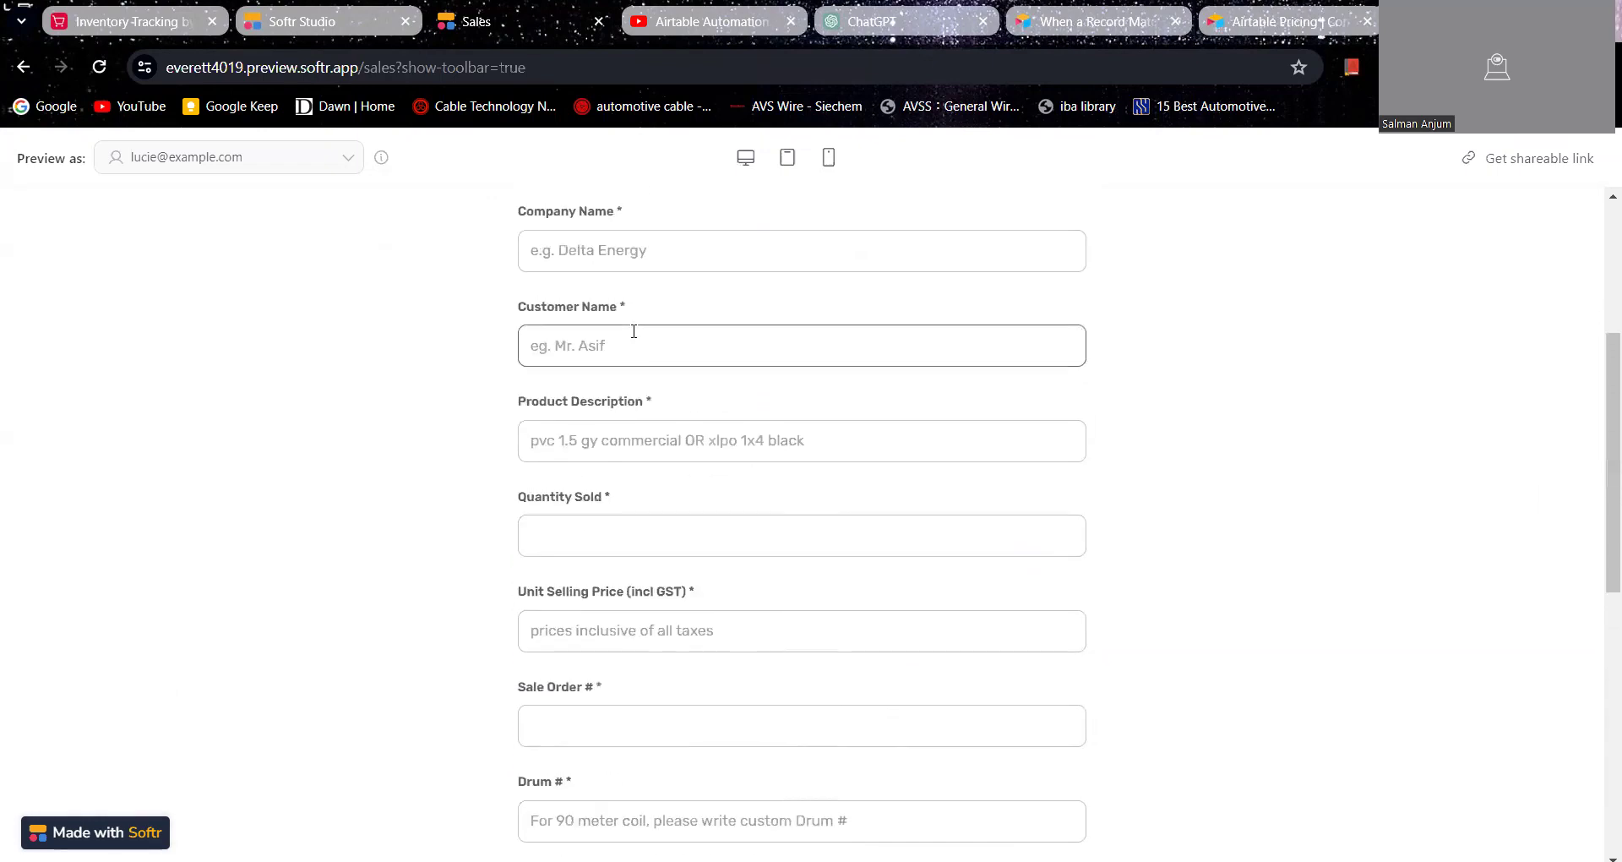
Step: Switch to the Airtable Inventory table and examine the sales order, quantity sold, balance and inventory value of drum 101
click(637, 275)
click(378, 368)
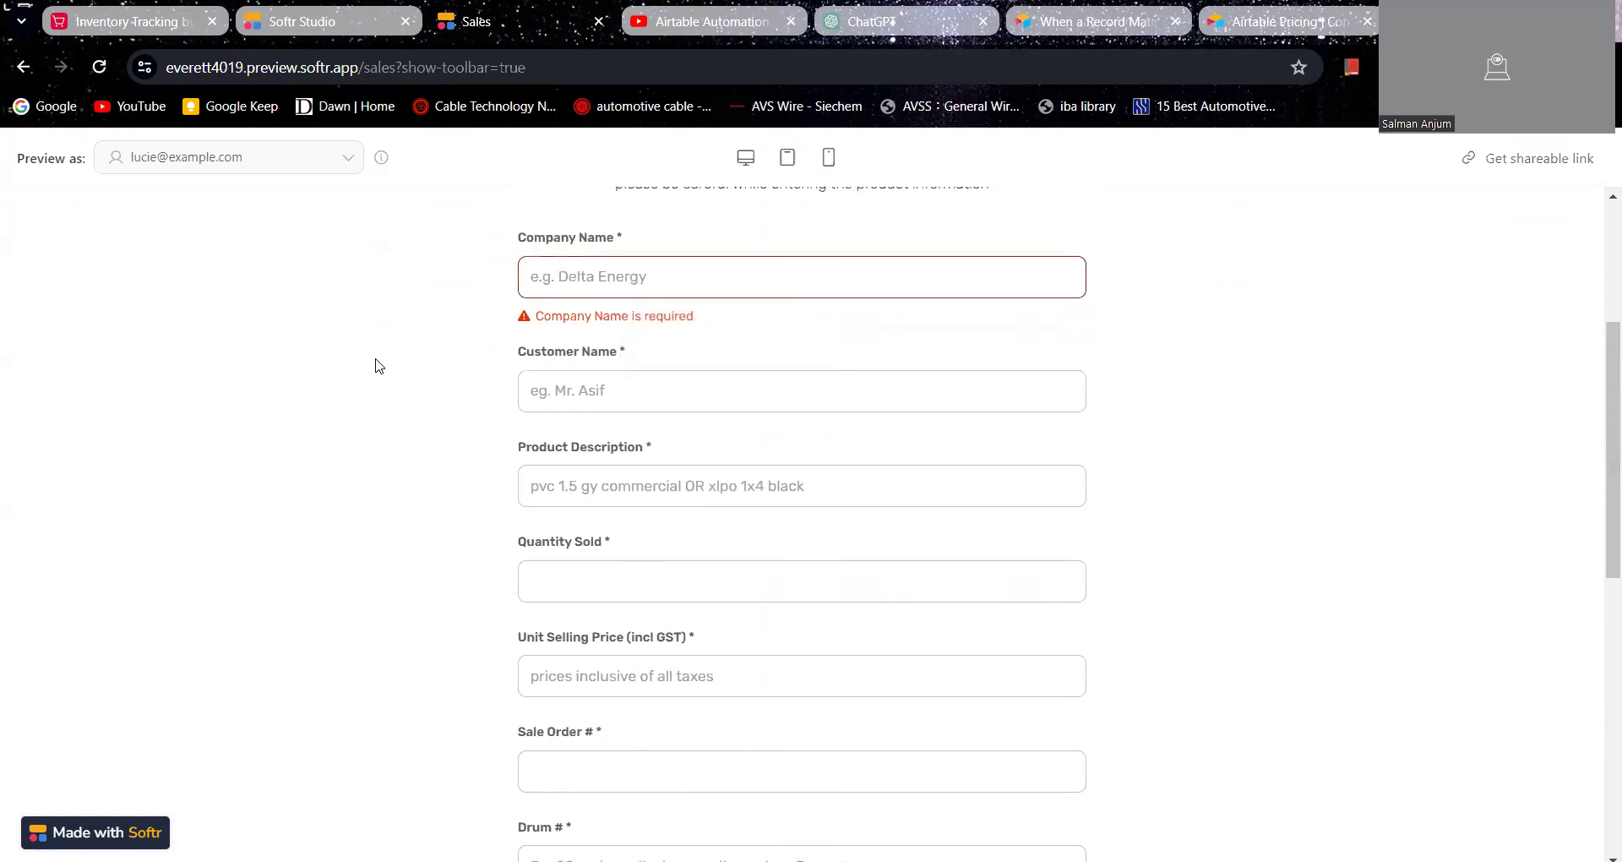
click(163, 34)
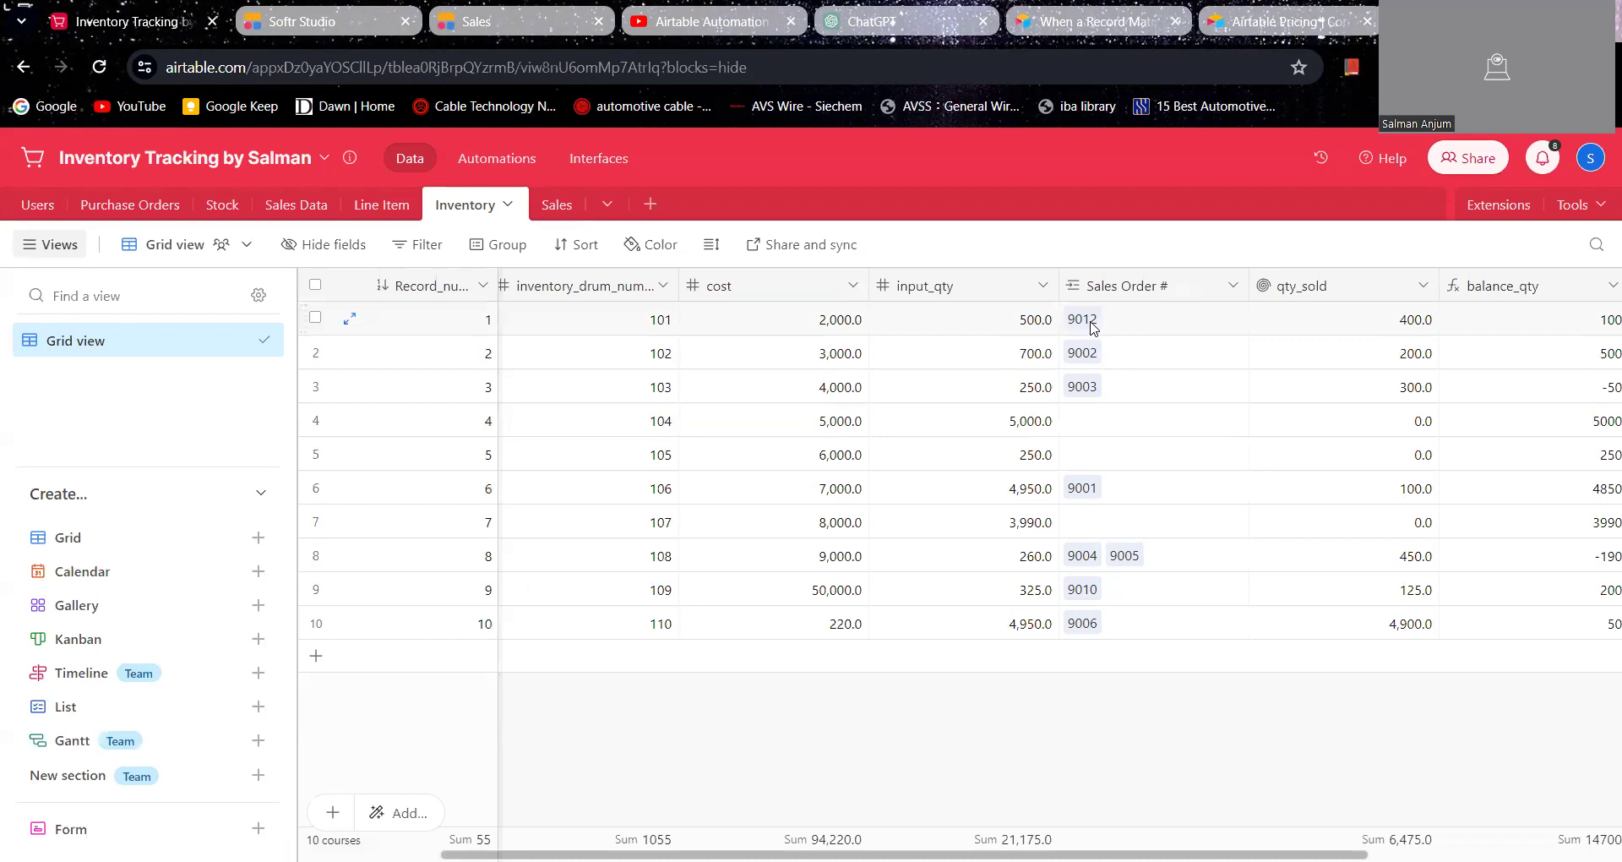
scroll(1098, 330, right, 3)
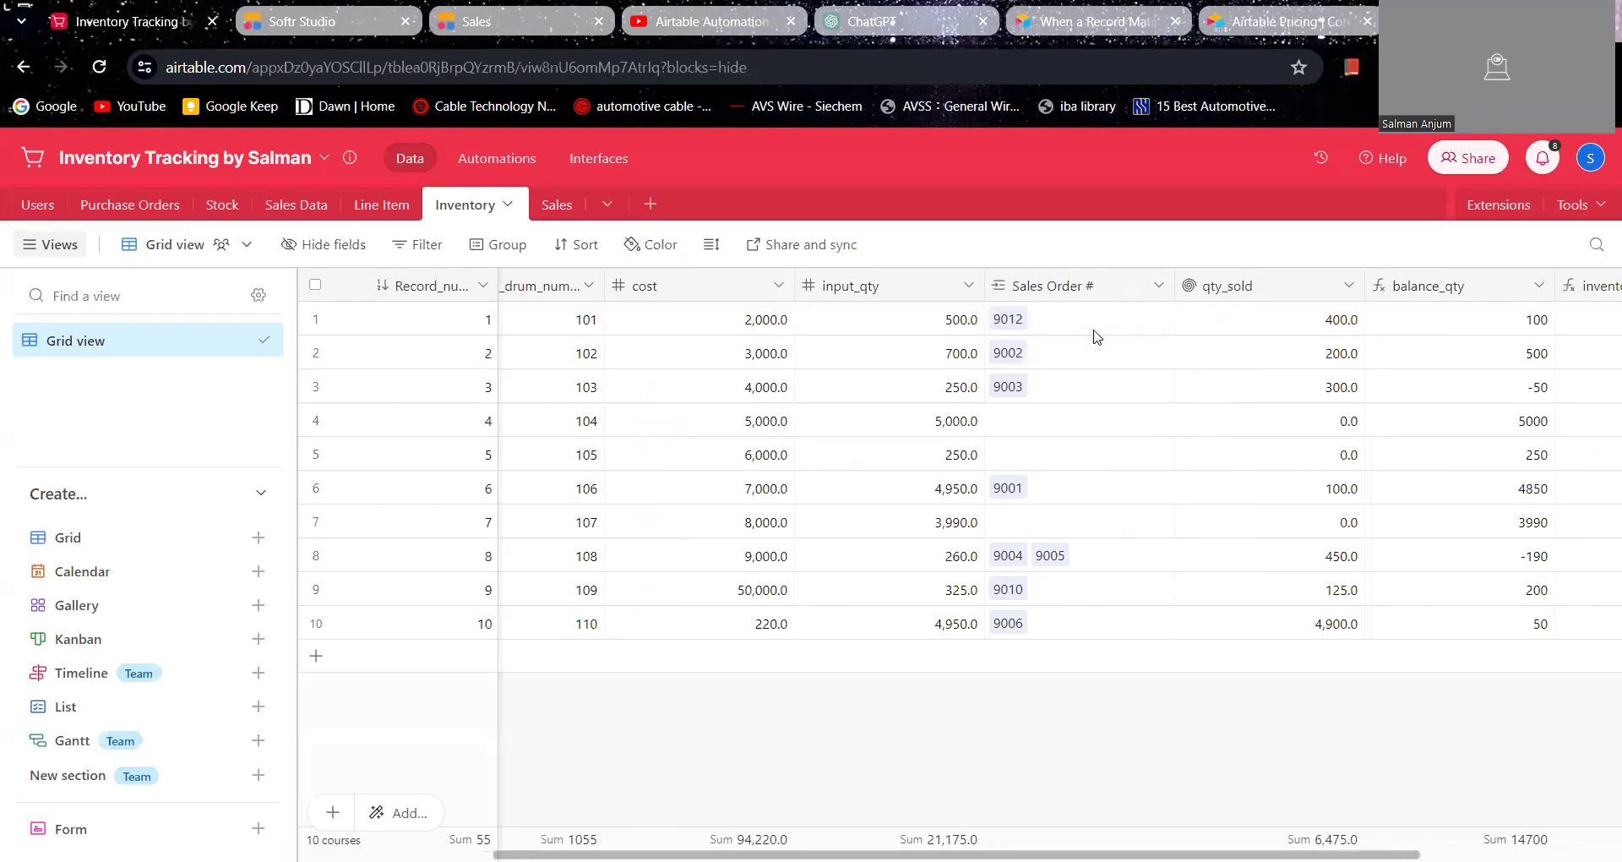
scroll(1163, 343, right, 2)
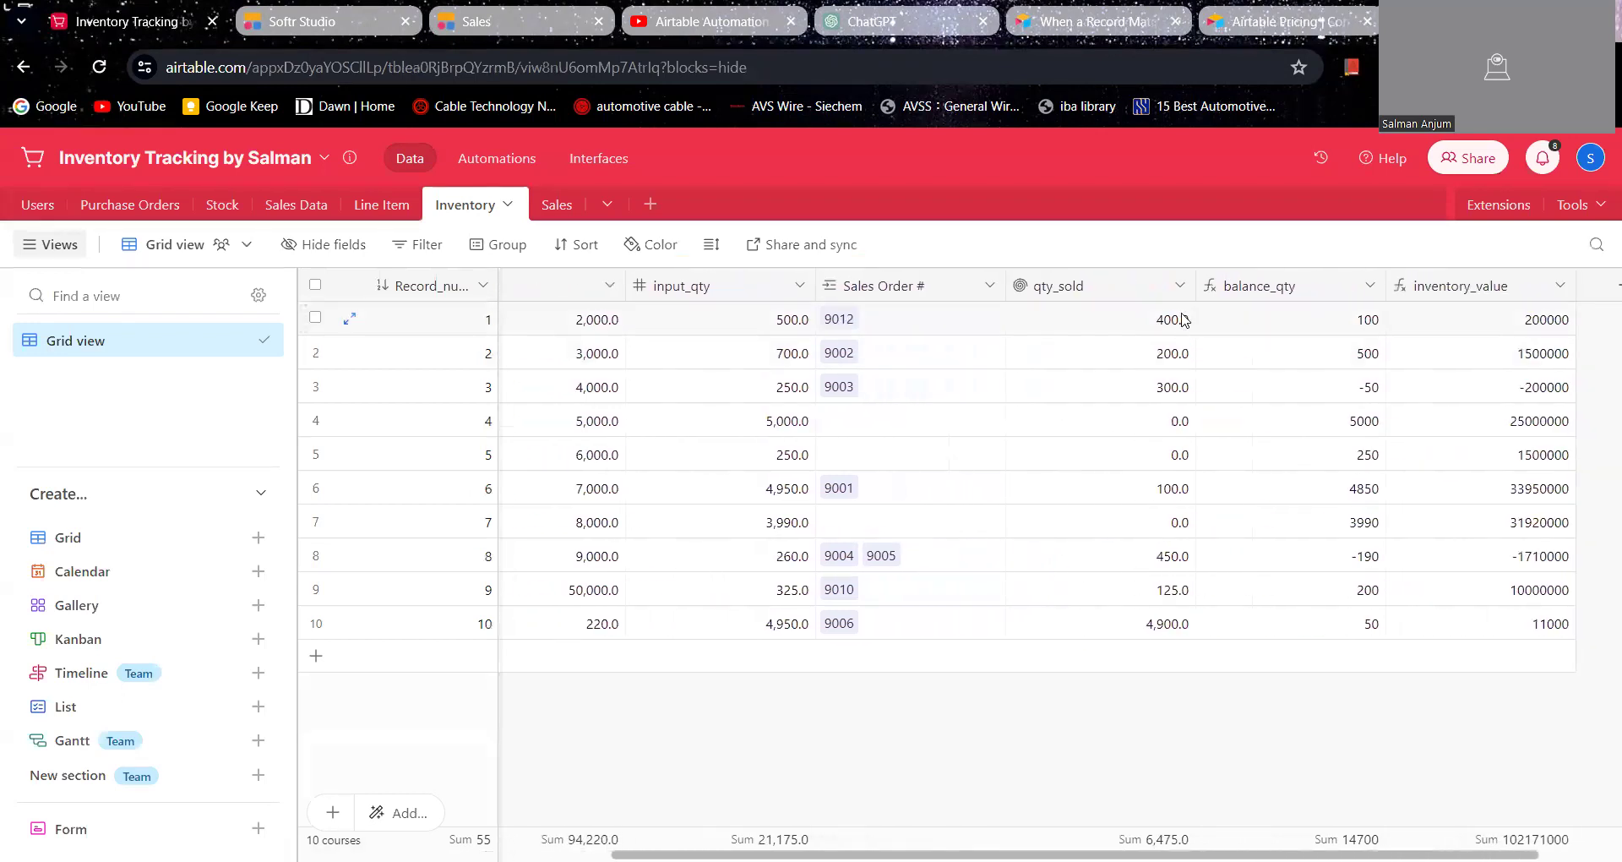
scroll(1183, 334, right, 2)
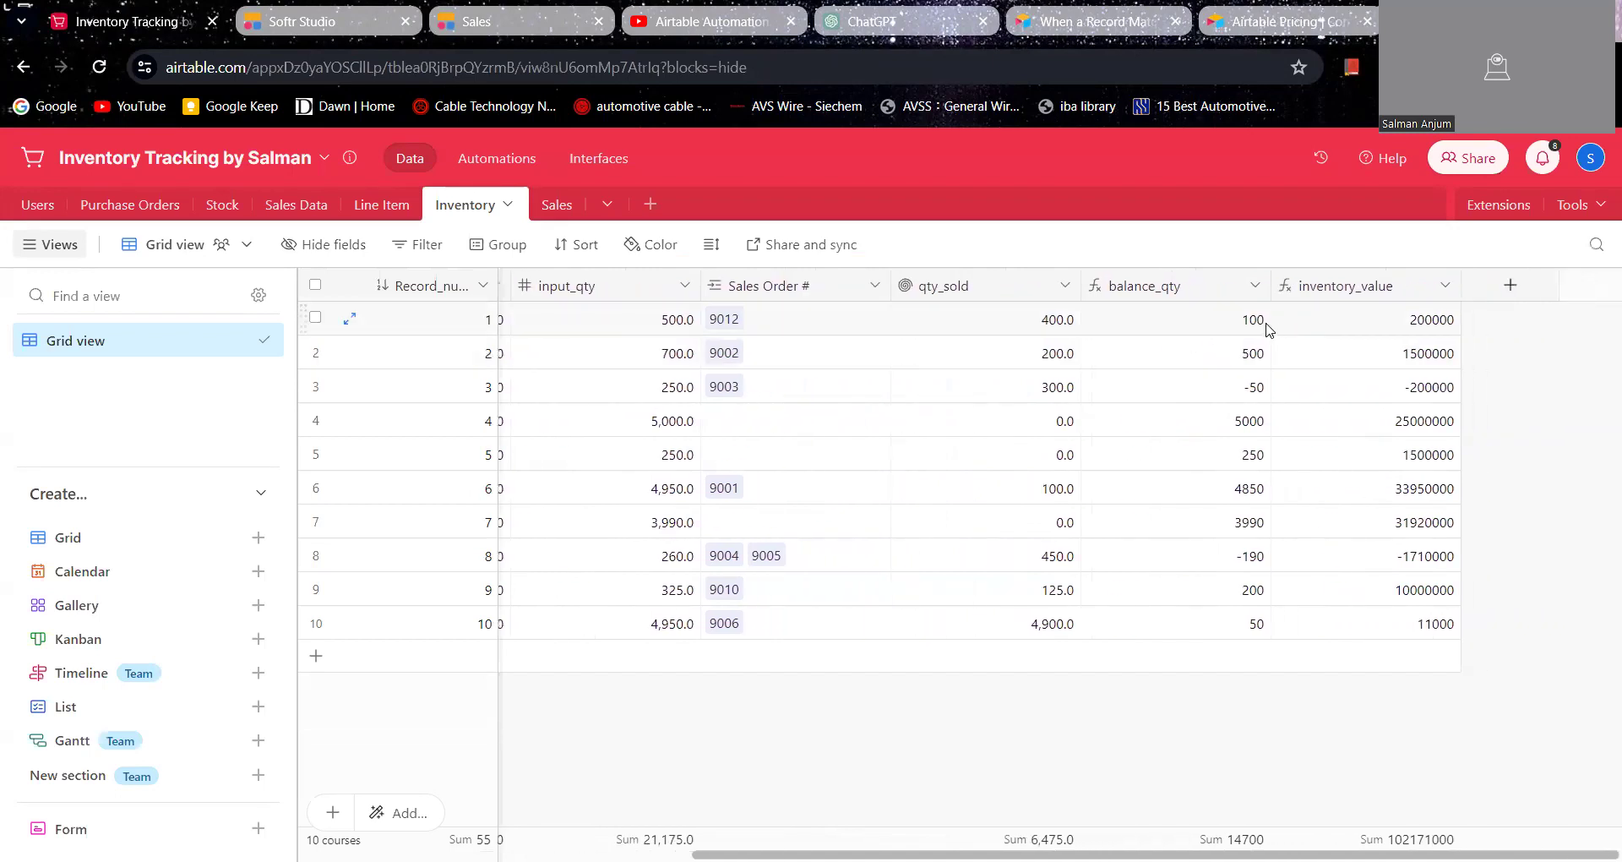
scroll(1267, 328, left, 2)
Step: Return to the Softr sales form and enter company Ali Enterprises, the customer's name, product "xlpo 1x4 black" and a quantity sold of 100
click(332, 33)
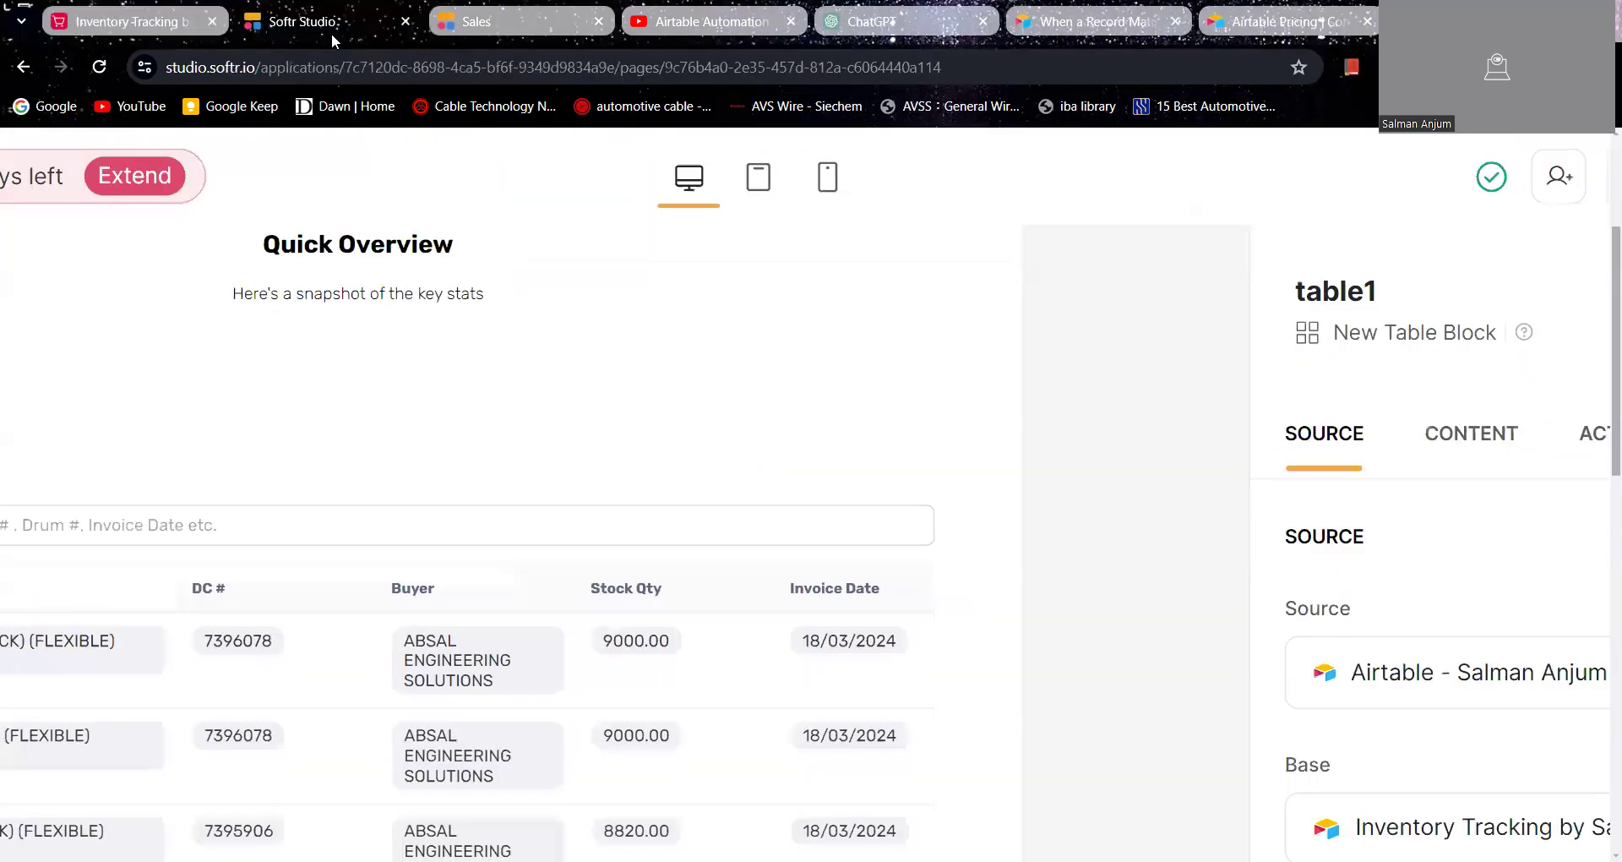
click(516, 25)
click(642, 295)
click(659, 334)
click(635, 381)
click(651, 423)
click(638, 469)
click(652, 518)
click(647, 565)
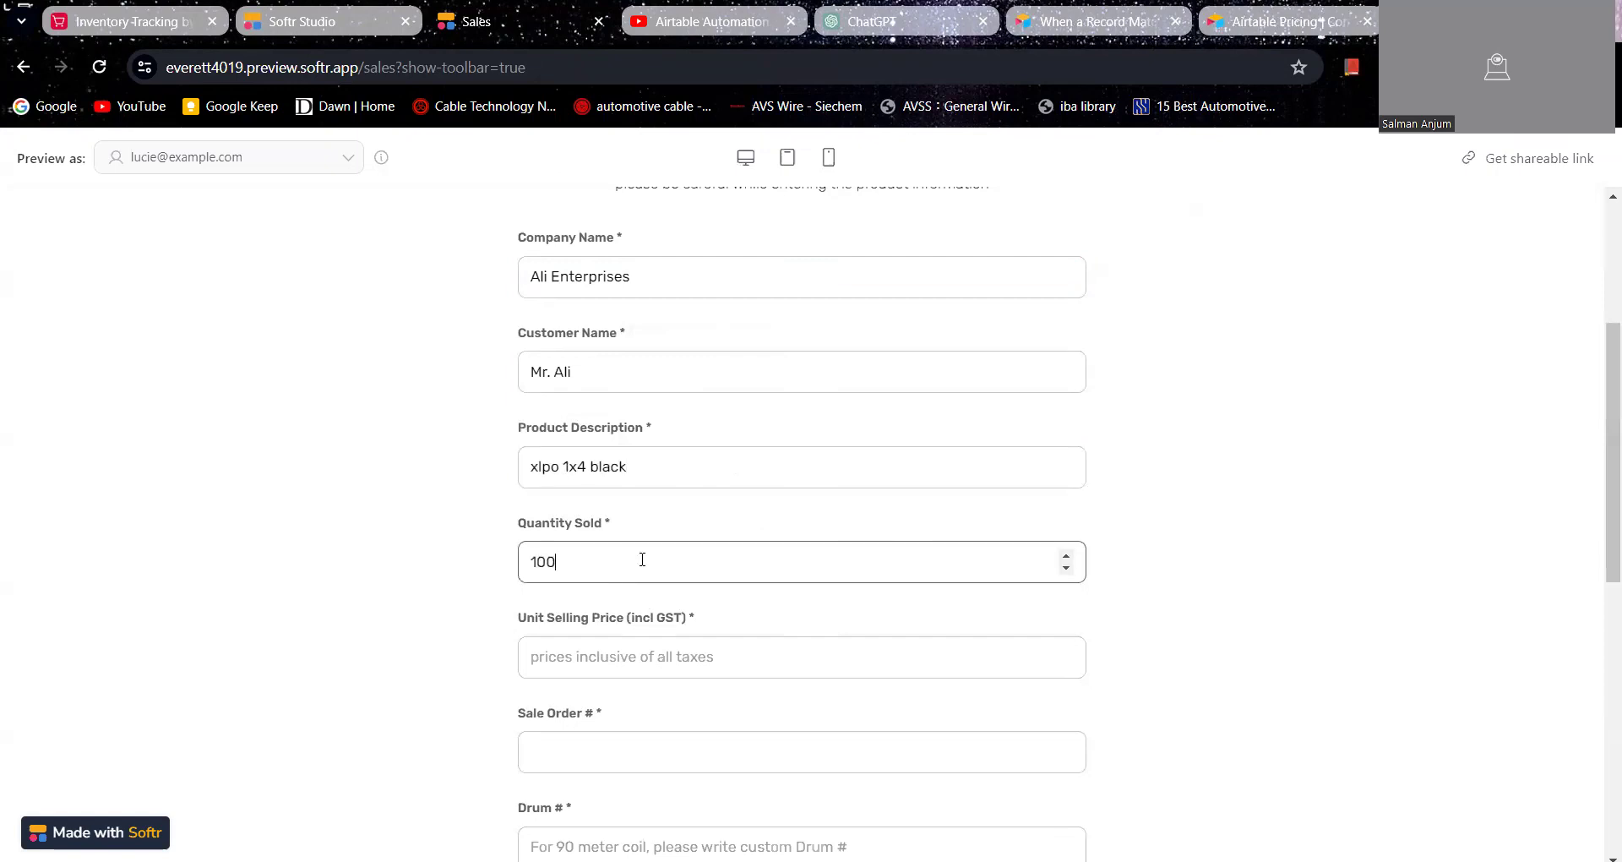
Step: Set the unit selling price including GST to 200 and fill in the new sale order number
scroll(644, 609, down, 1)
click(647, 621)
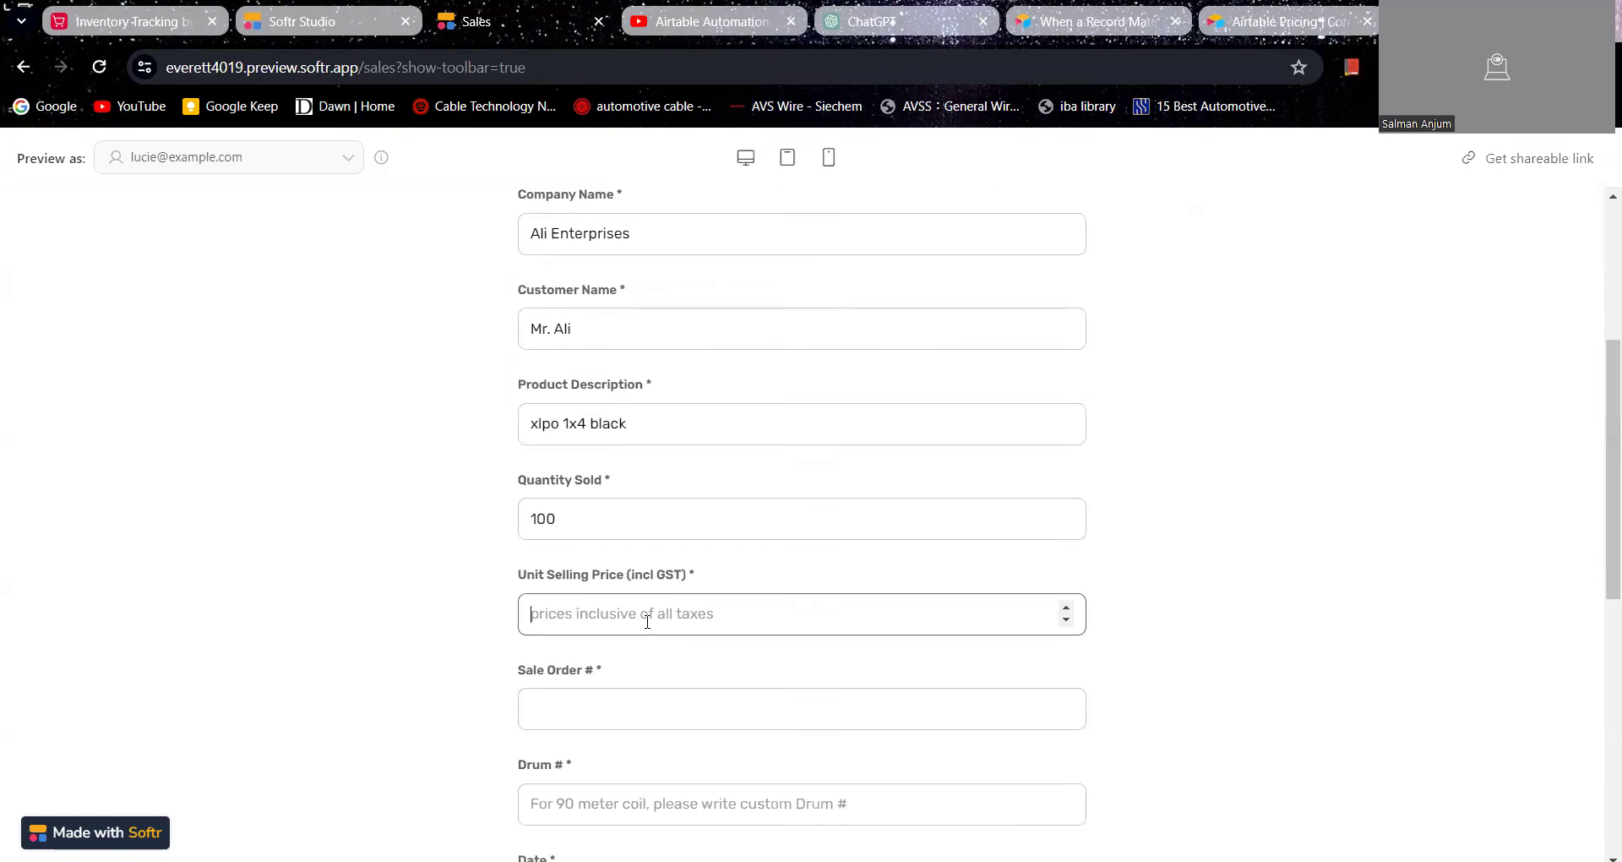
text(200)
click(626, 696)
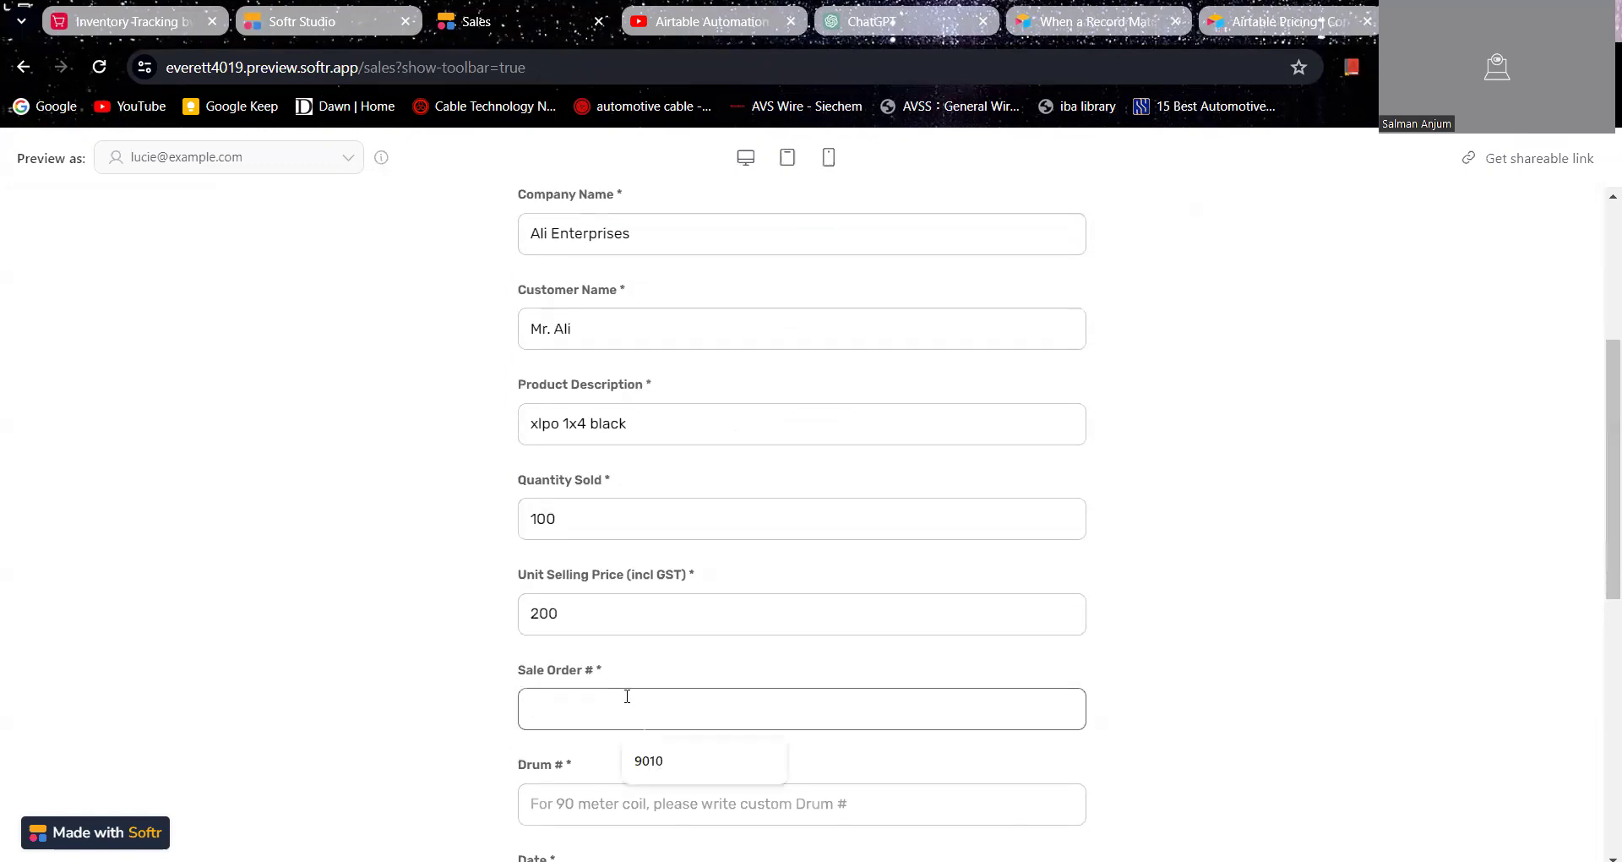
key(Down)
text(9013)
click(362, 721)
Step: Enter 101 as the drum number and set the sale date to April 30 2024
scroll(463, 700, down, 3)
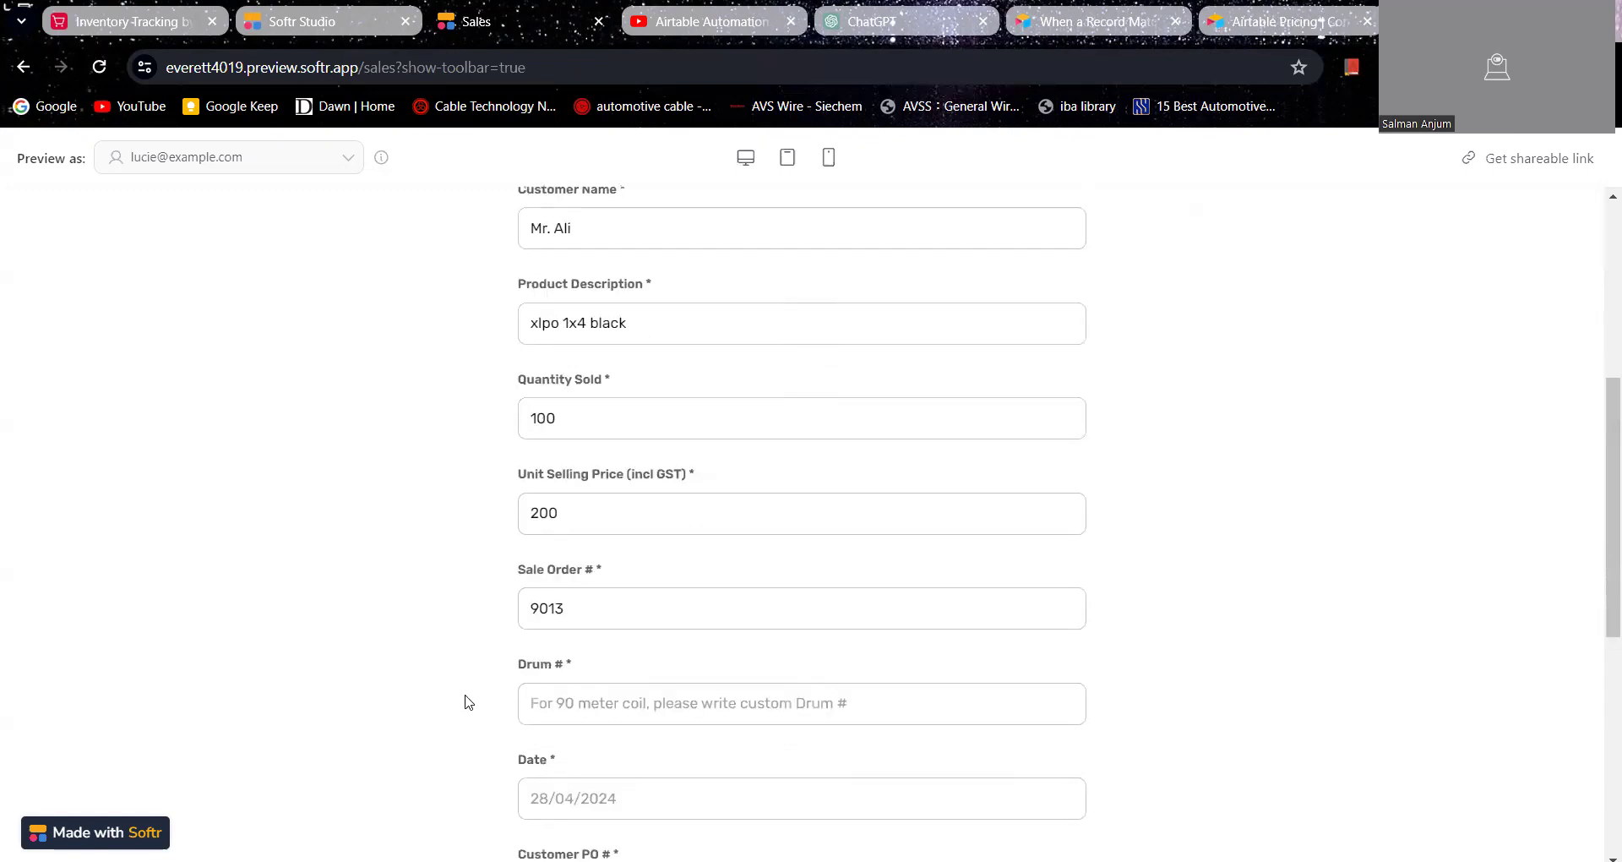
click(580, 568)
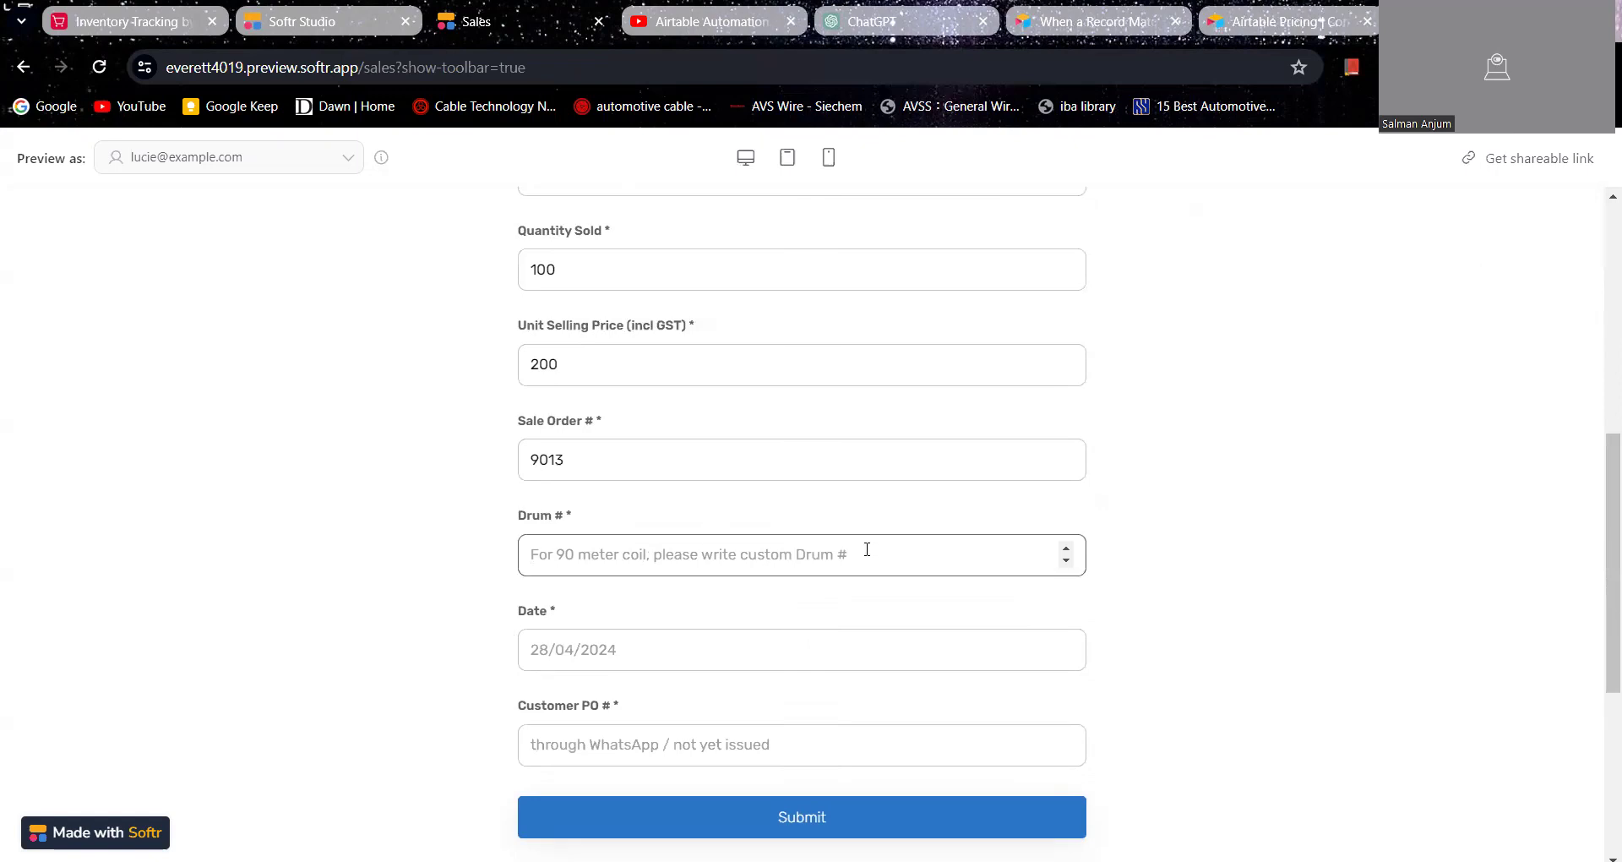
text(101)
click(728, 646)
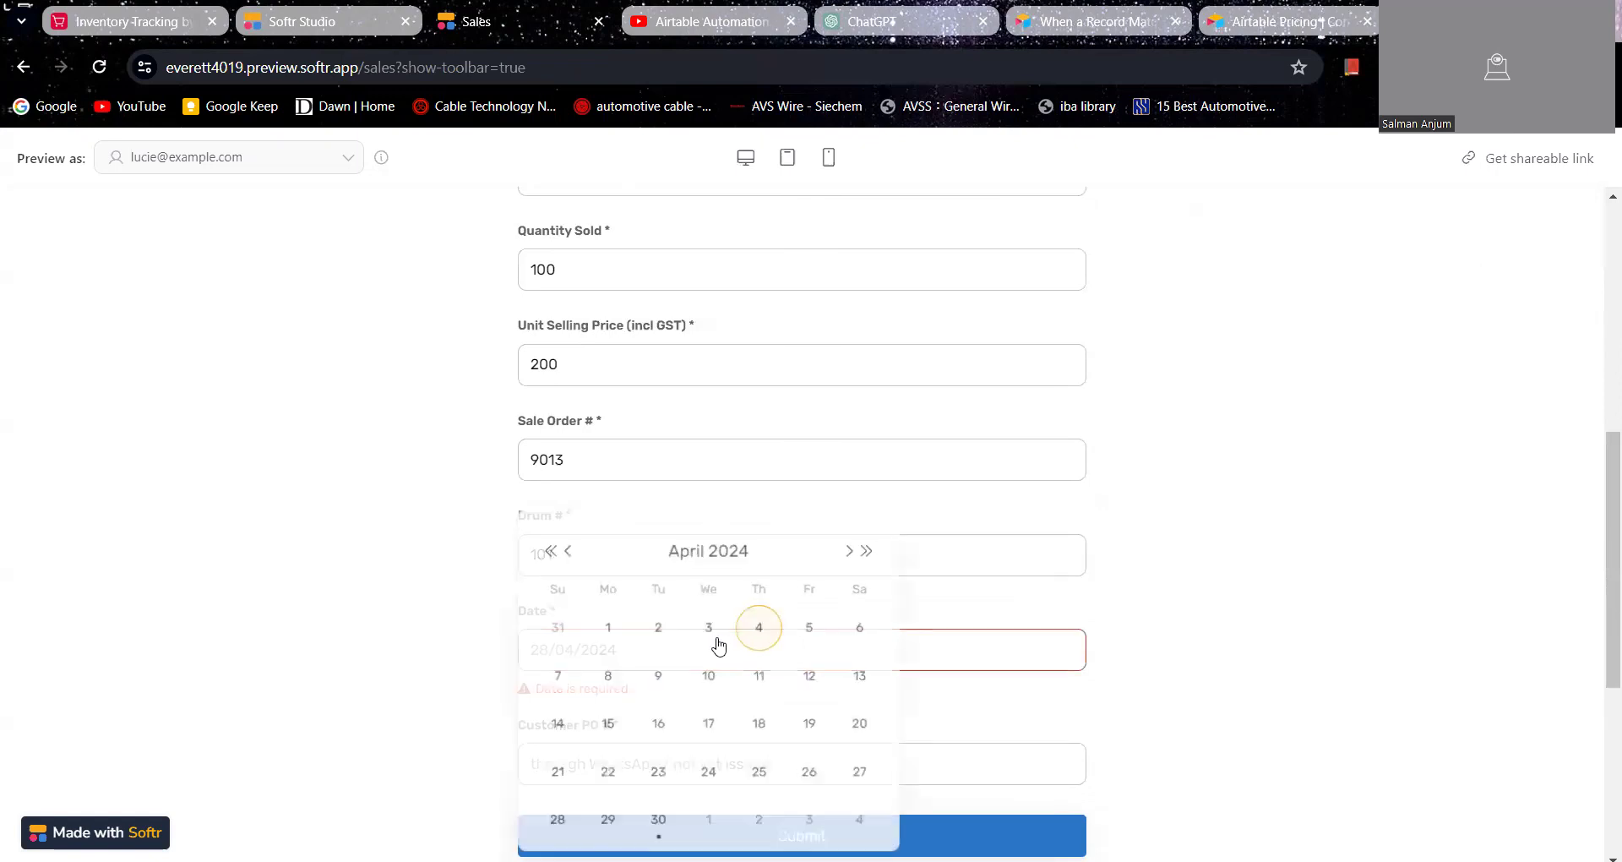
click(658, 821)
Step: Enter "through email" as the customer PO and submit the sales record
click(664, 759)
click(673, 799)
click(674, 819)
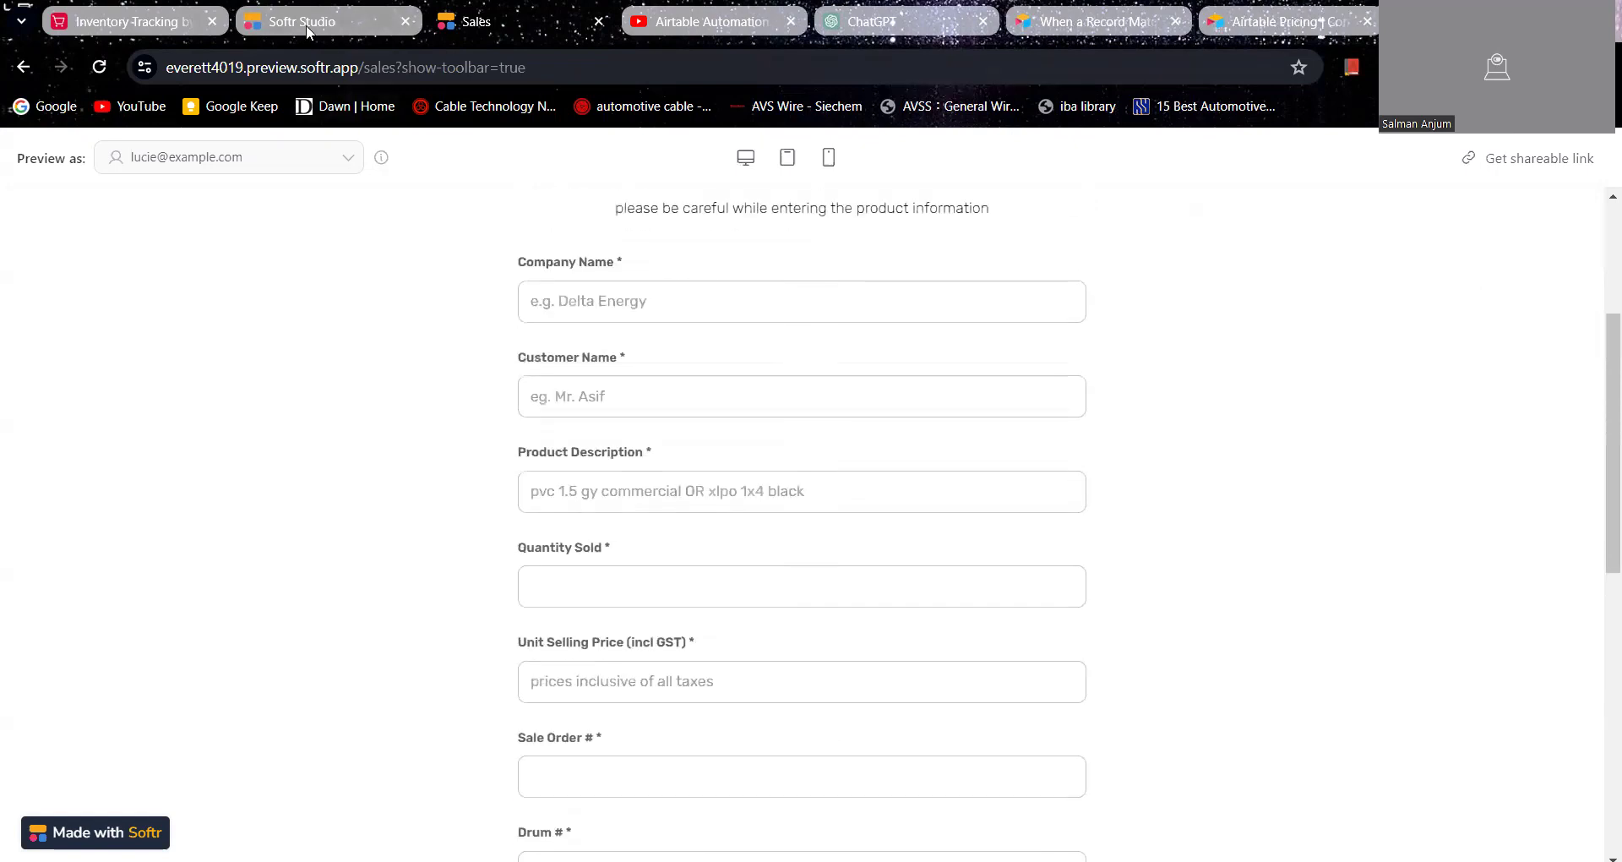
Step: In Airtable, check drum 101's sales orders, sold quantity and balance in the Inventory table and the new order's details in the Sales table
click(161, 24)
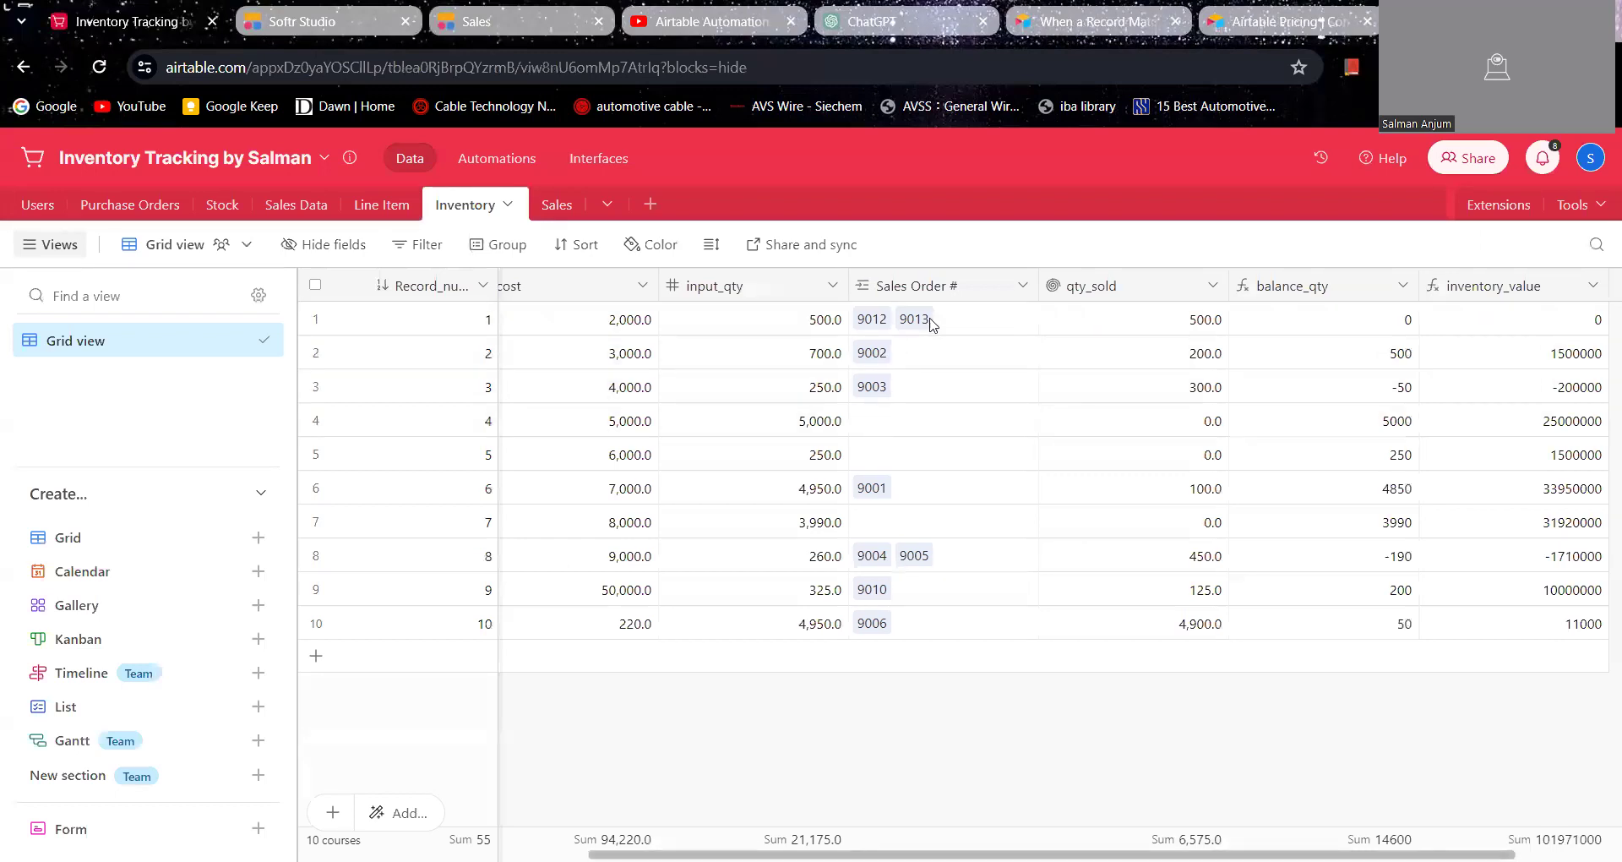
scroll(929, 323, right, 2)
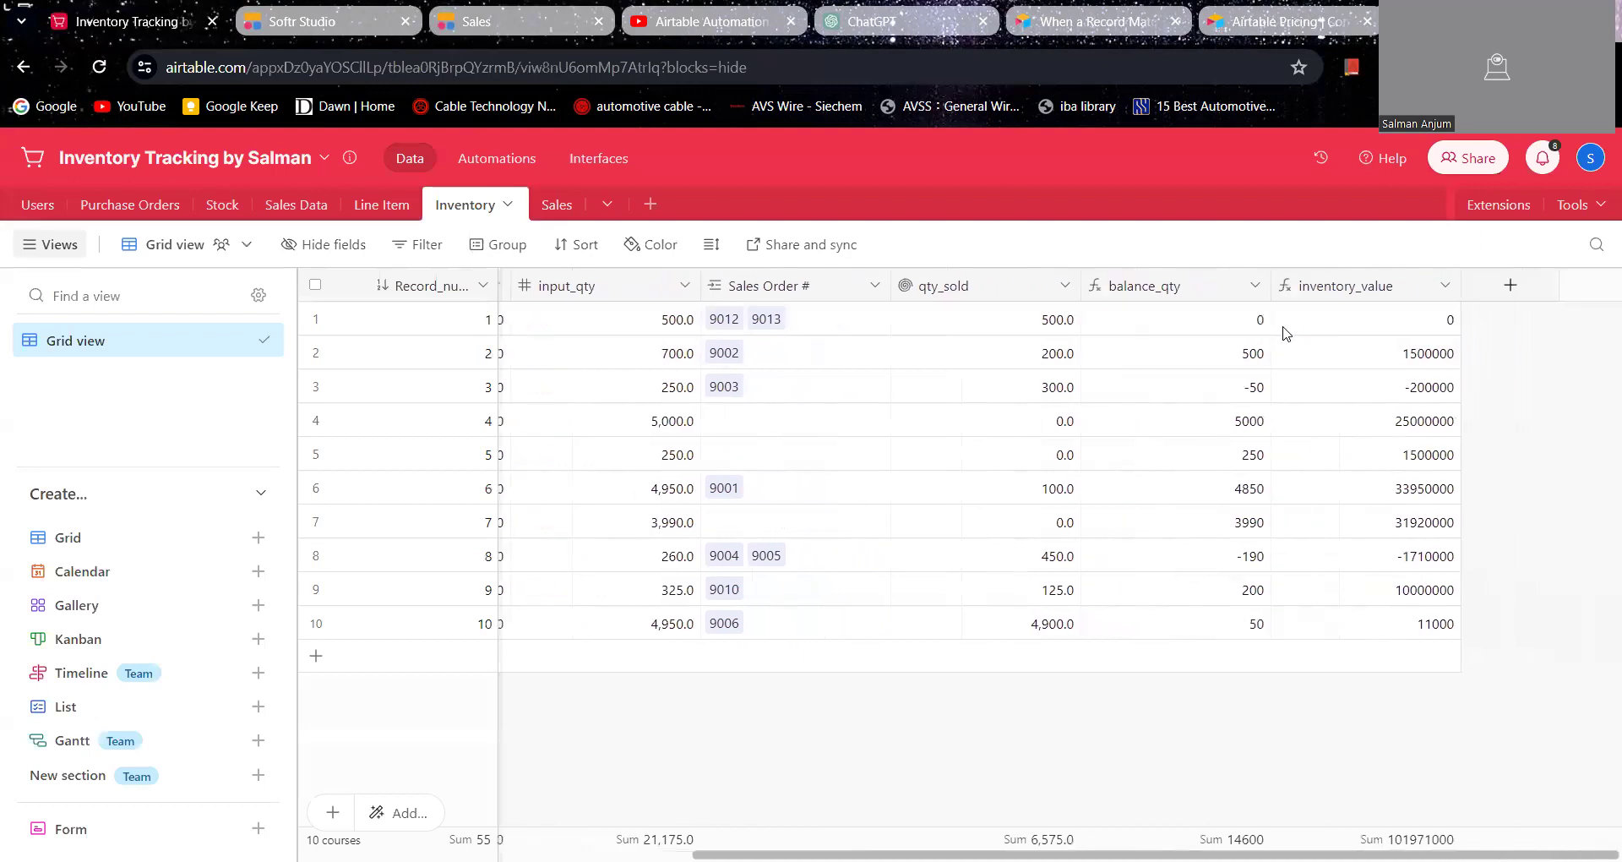
scroll(1234, 326, left, 5)
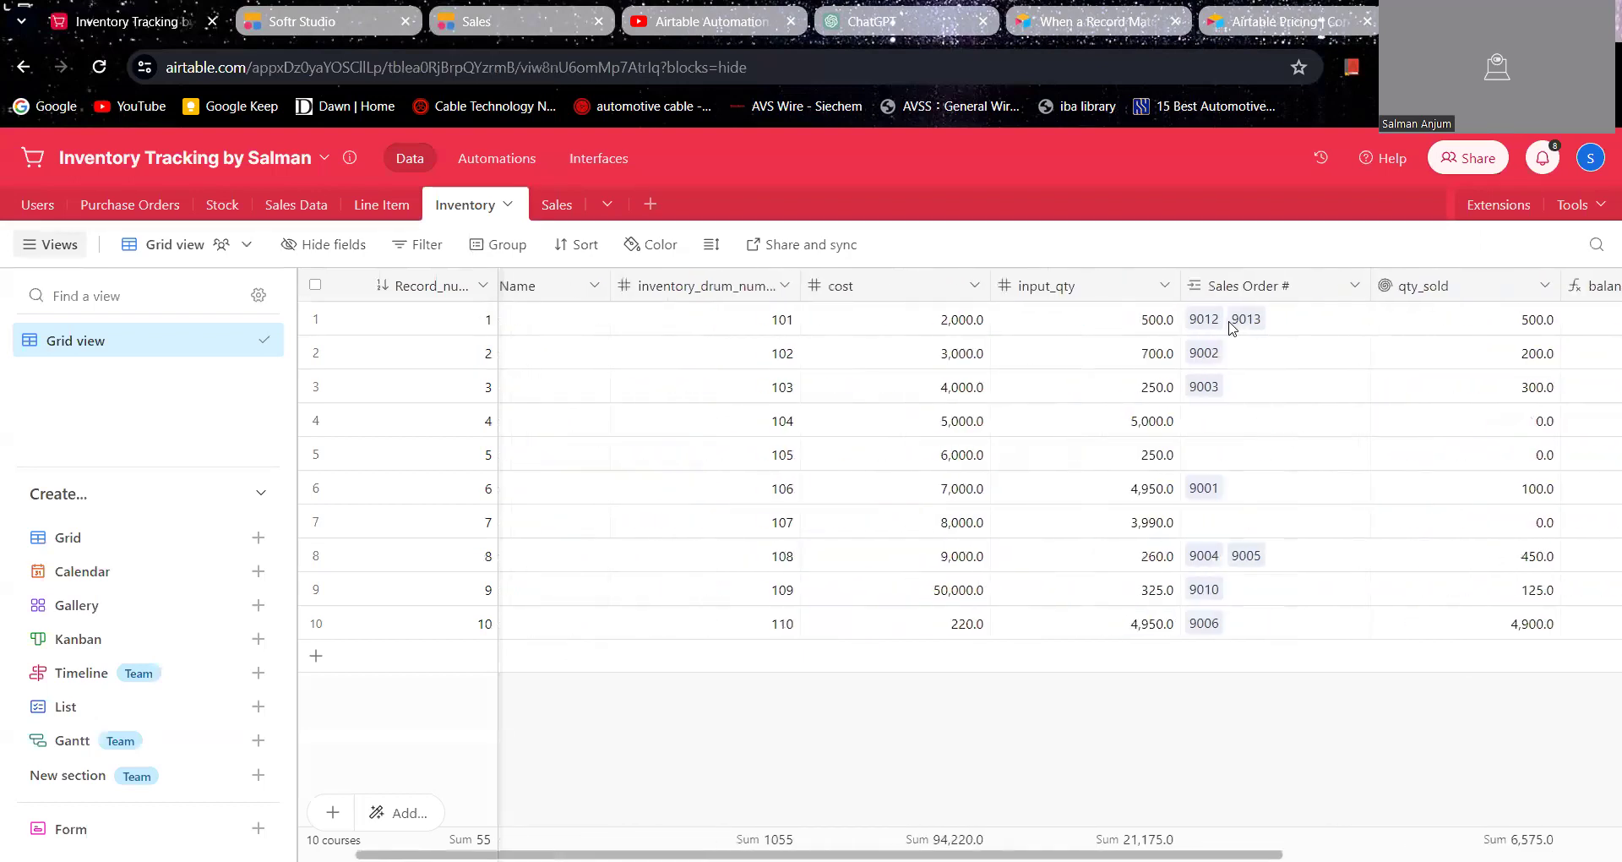
click(559, 206)
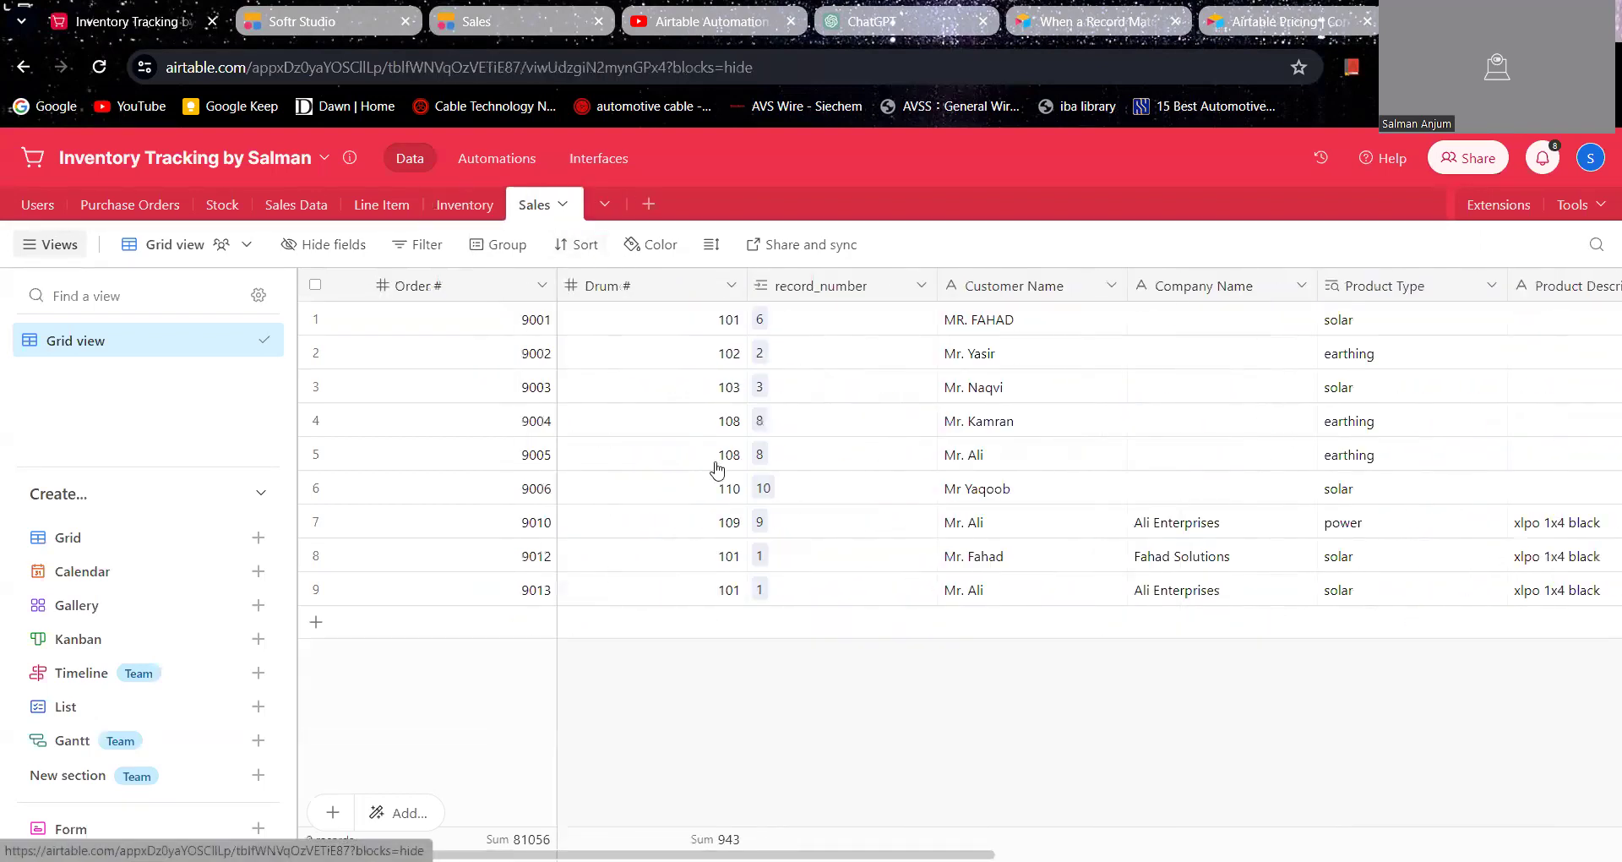
scroll(967, 604, right, 5)
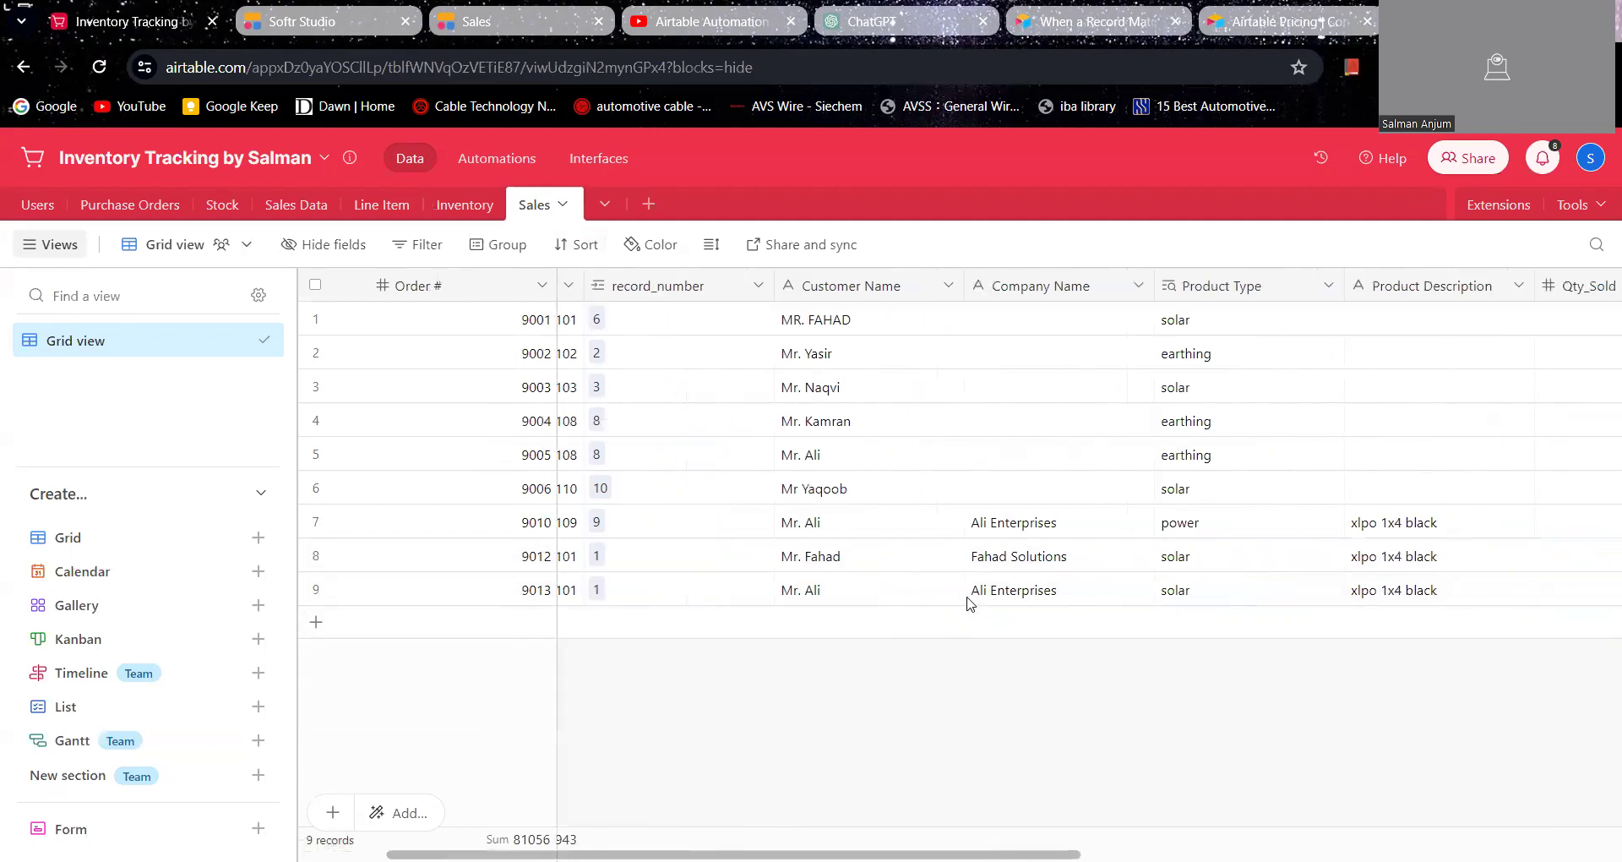
scroll(970, 603, right, 8)
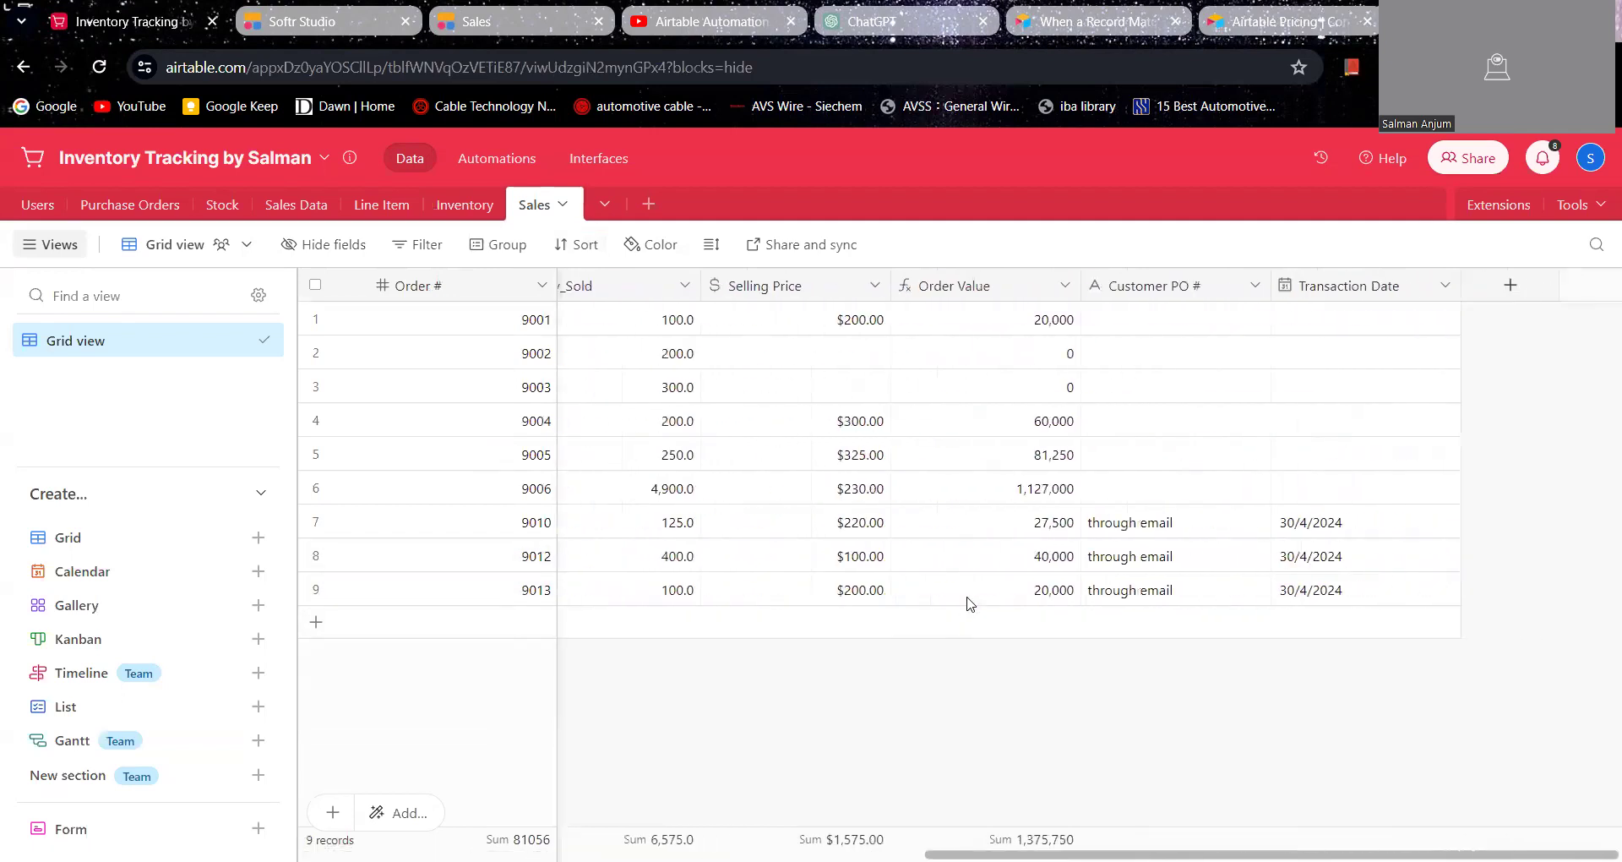
scroll(970, 603, left, 12)
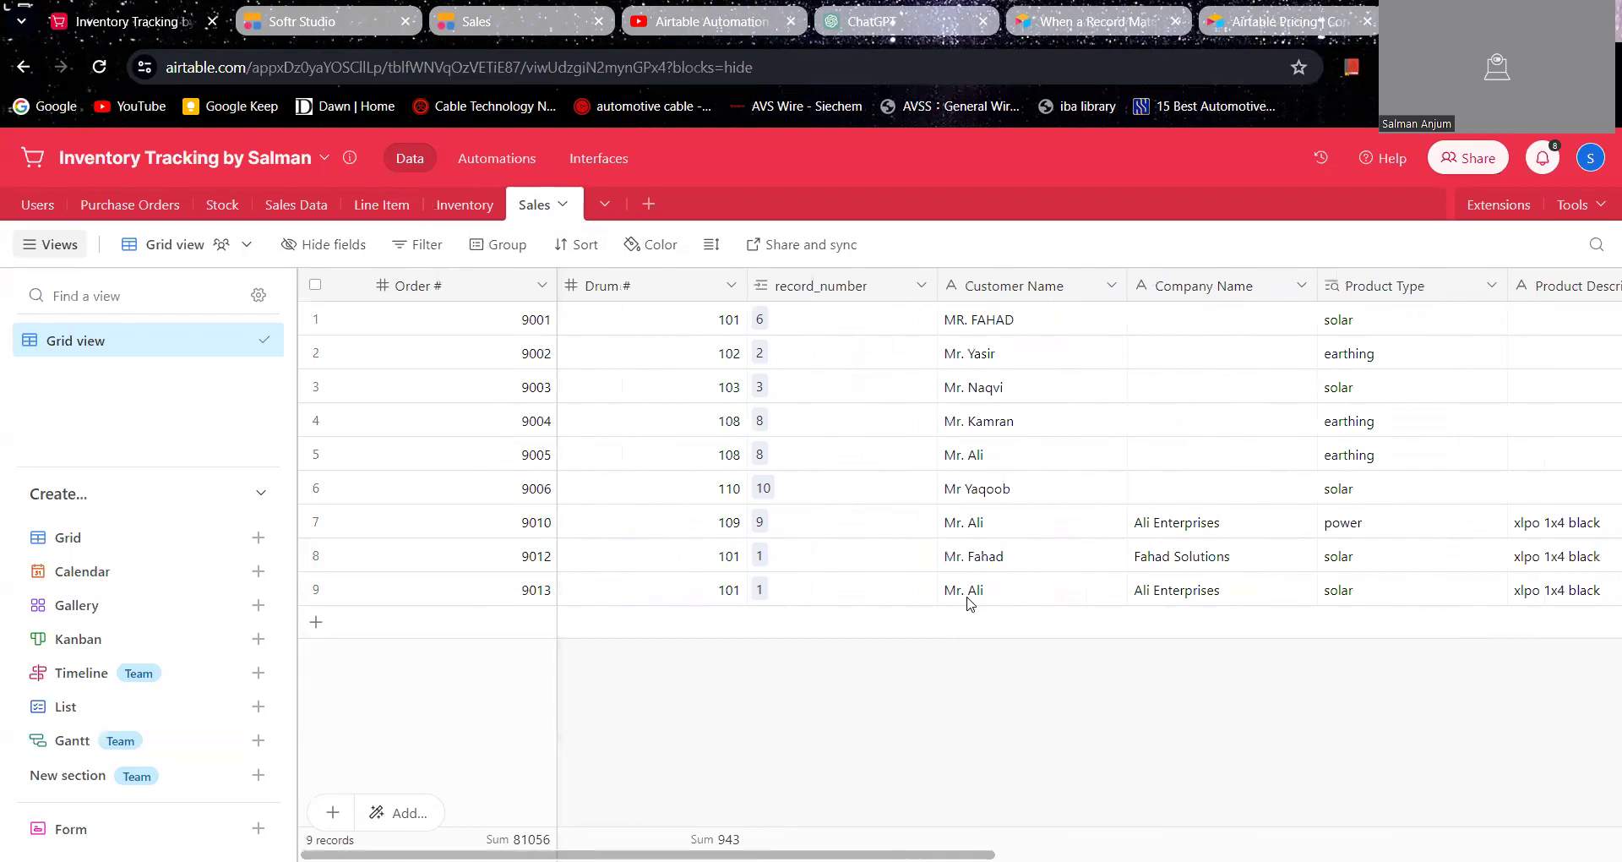